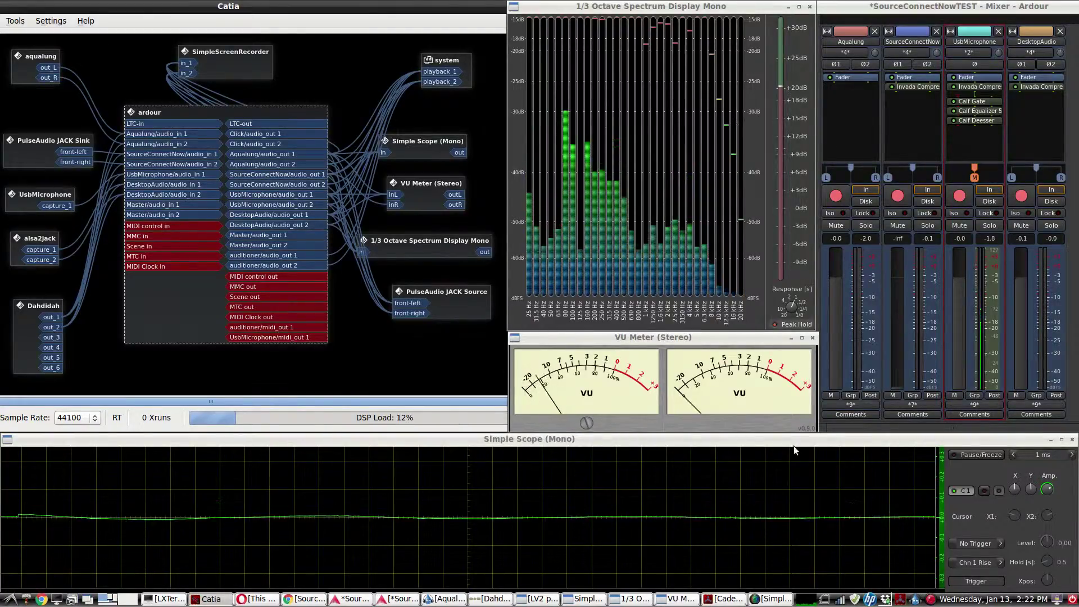
Step: Raise the Cadence window and expand its PulseAudio and ALSA Audio (snd-aloop) bridge details
left_click(900, 599)
left_click(901, 600)
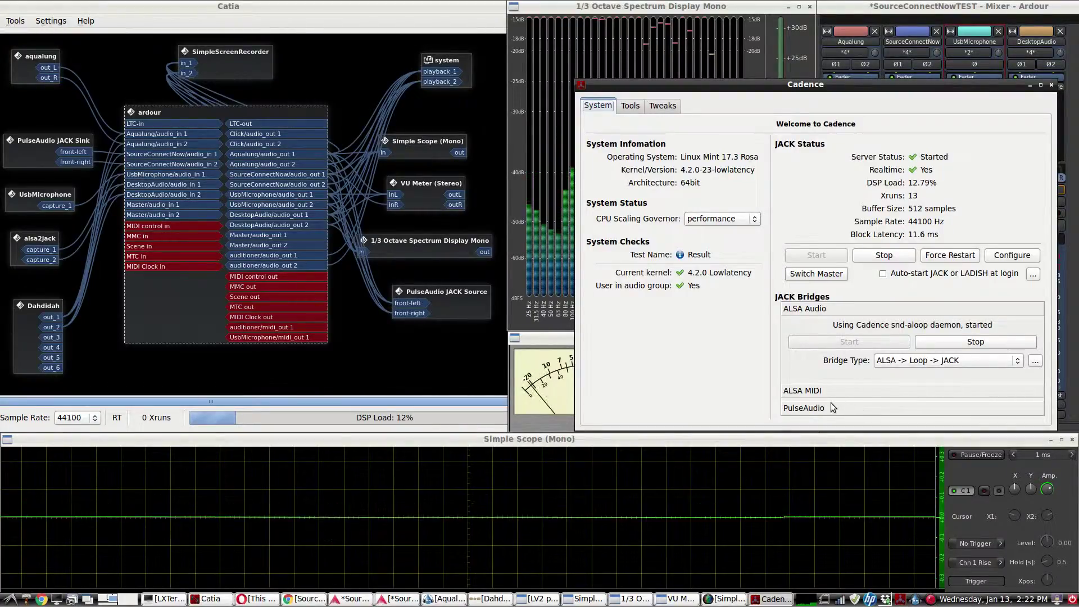
left_click(804, 409)
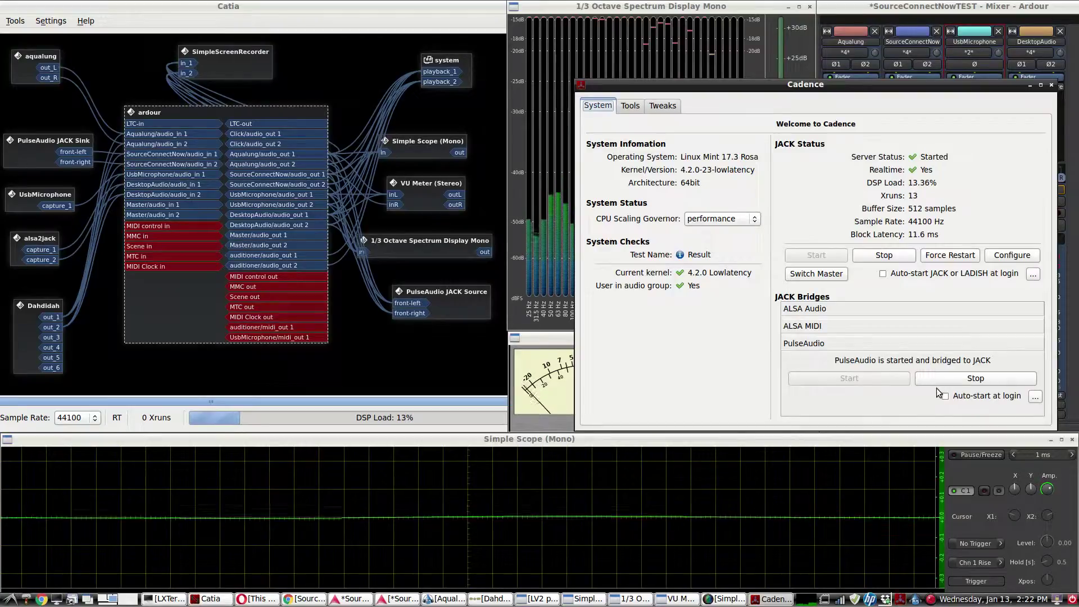
left_click(817, 312)
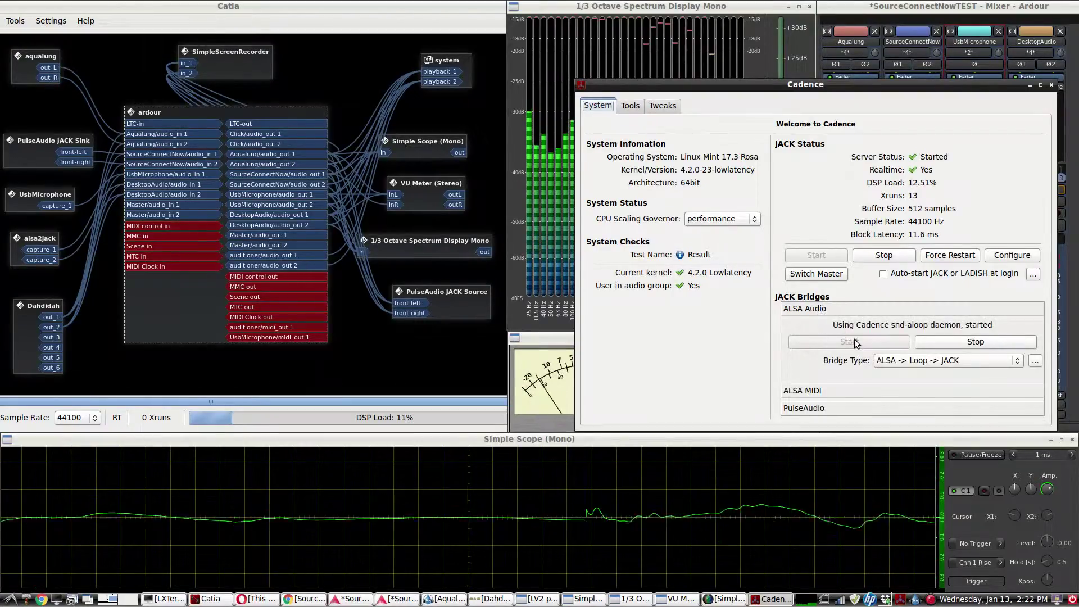
Step: Minimize Cadence, nudge the Simple Scope, Spectrum Display and VU Meter nodes right, then bring up Source-Connect
left_click(1029, 85)
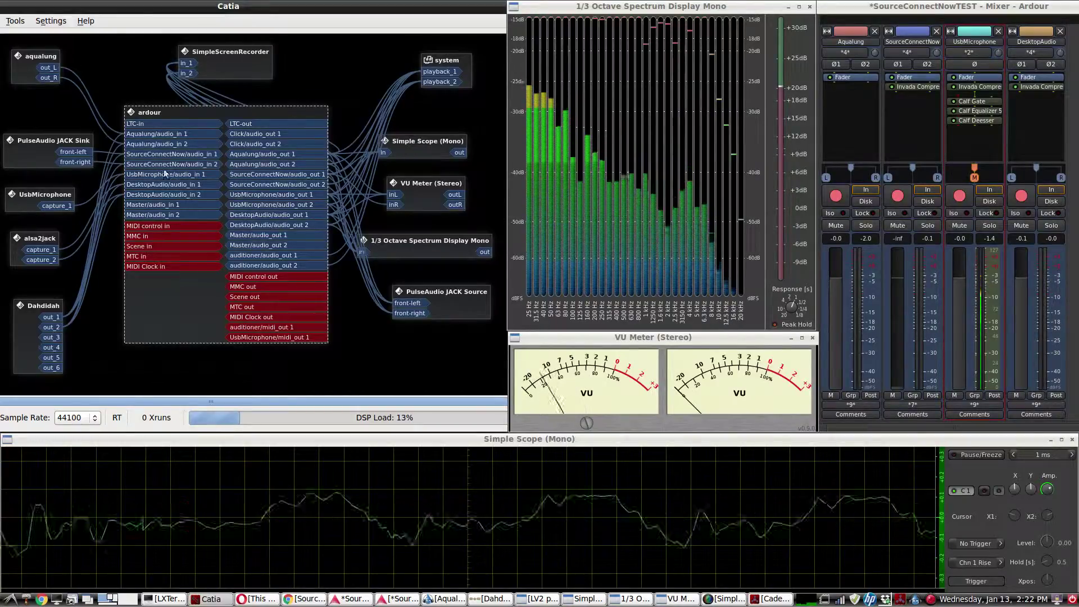
left_click(429, 155)
left_click_drag(428, 155, 441, 155)
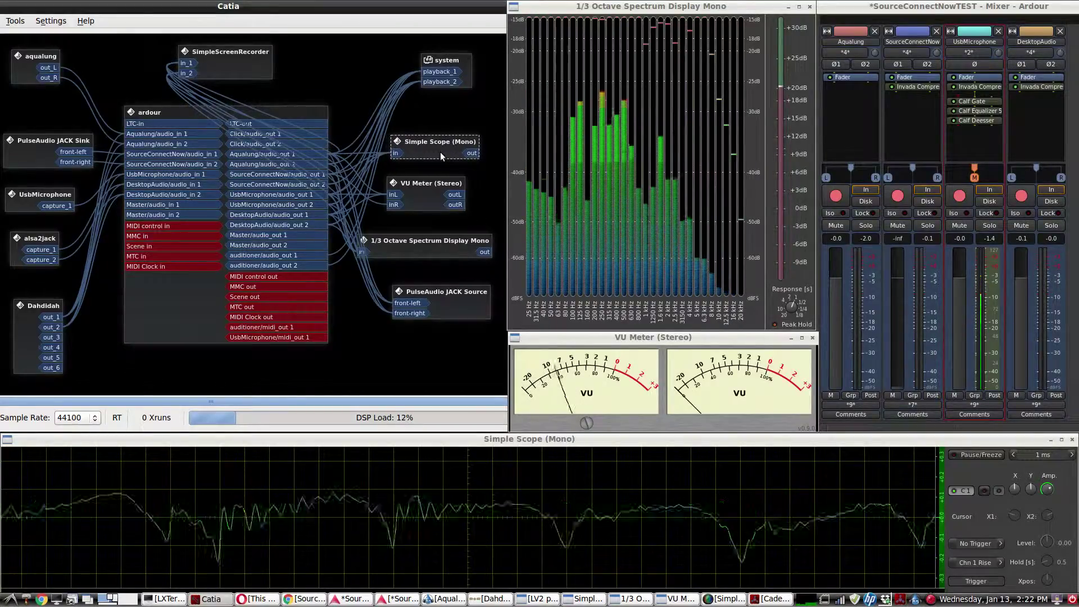
left_click_drag(406, 241, 411, 240)
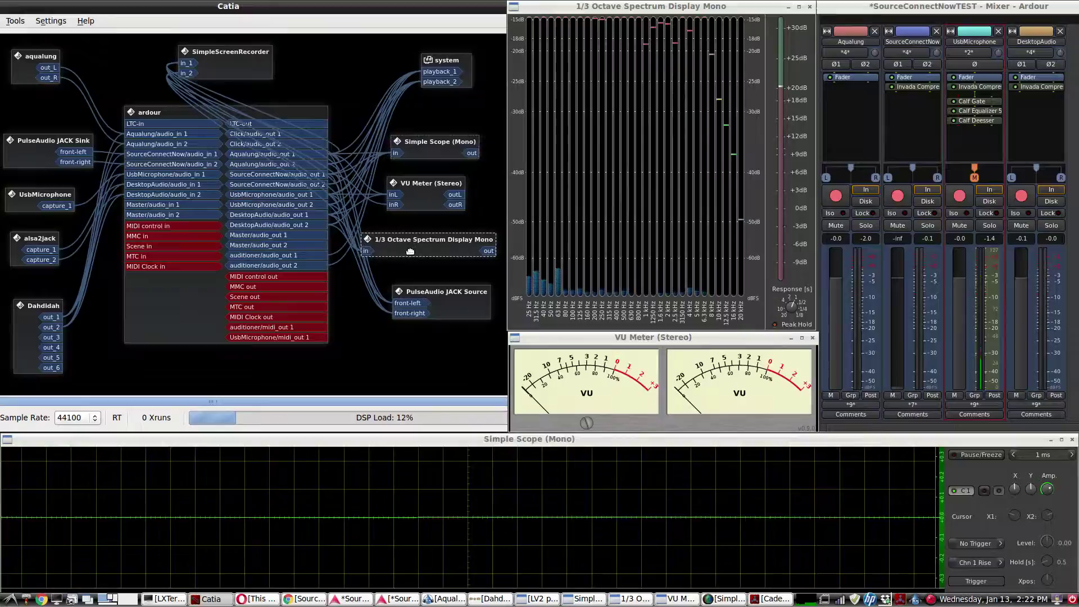
left_click_drag(427, 183, 431, 185)
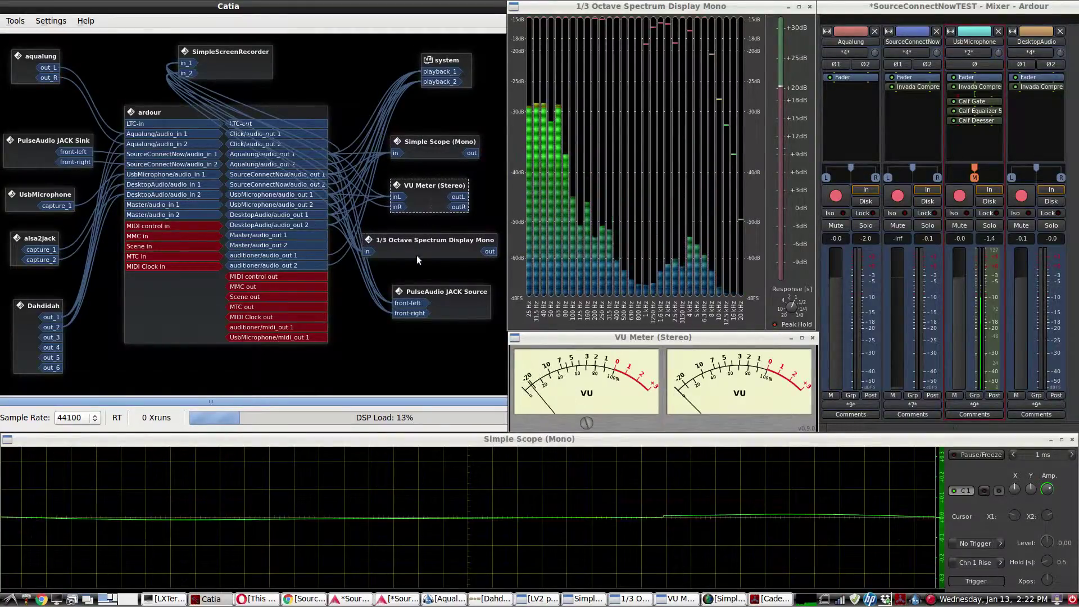
left_click(296, 603)
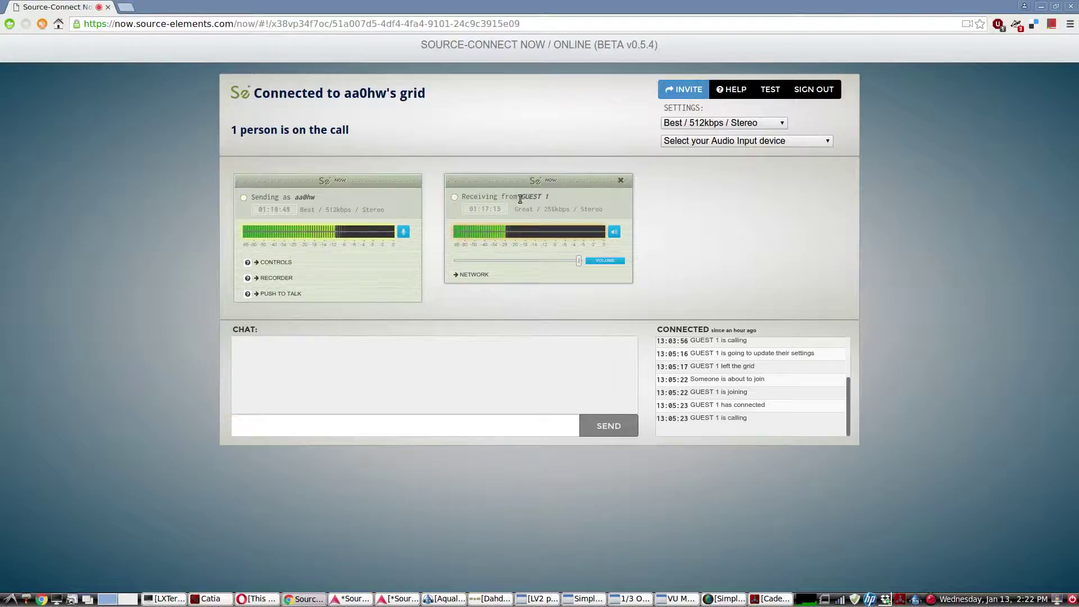
Step: Minimize Chrome and stack the aqualung, PulseAudio JACK Sink, UsbMicrophone and alsa2jack nodes tighter in Catia
left_click(1041, 6)
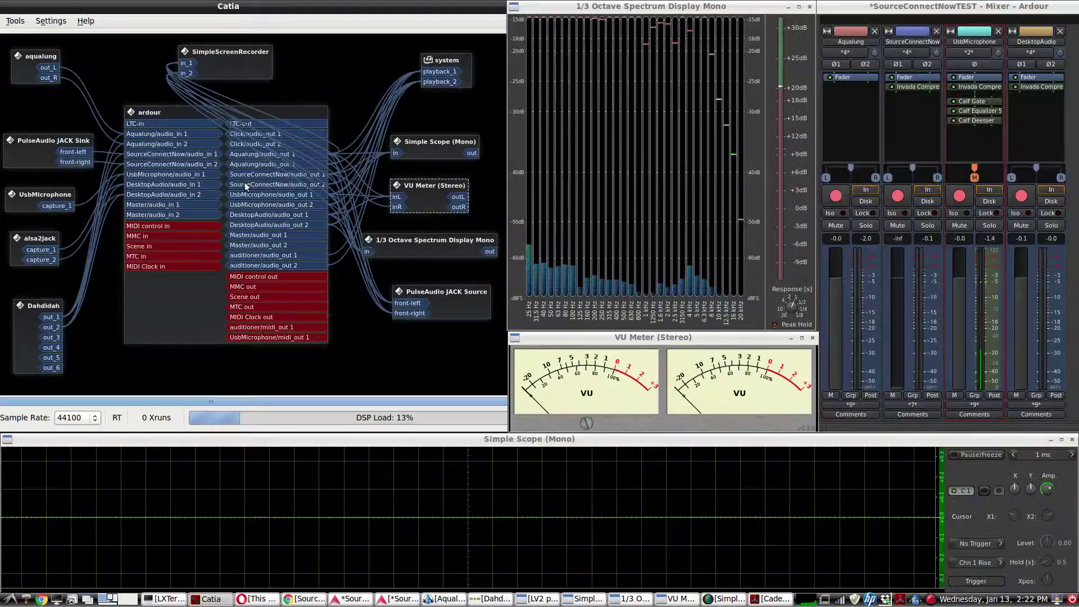
left_click_drag(35, 80, 36, 90)
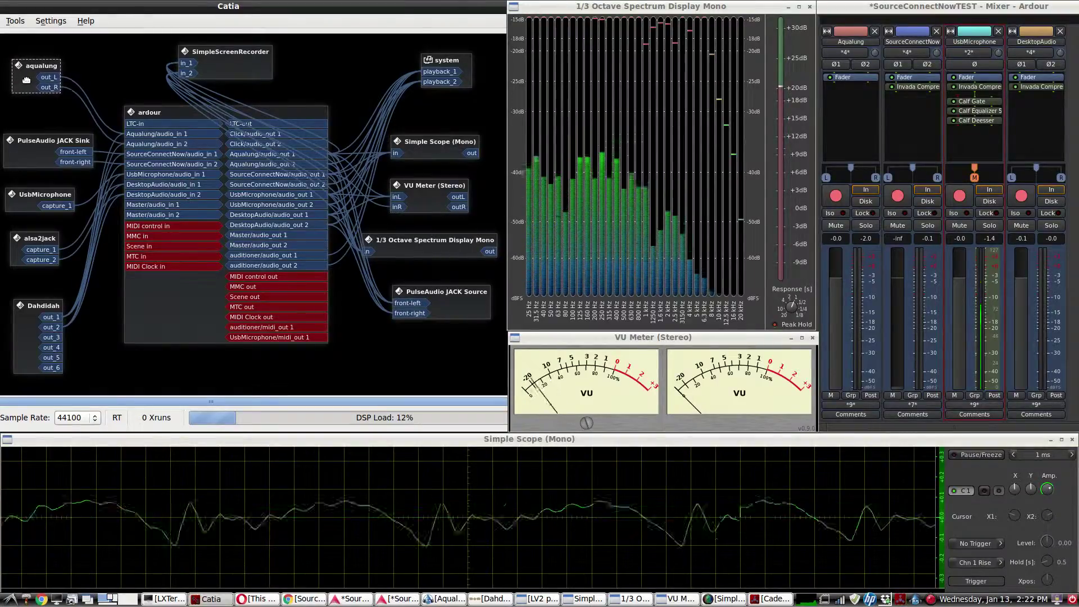
left_click_drag(37, 147, 34, 142)
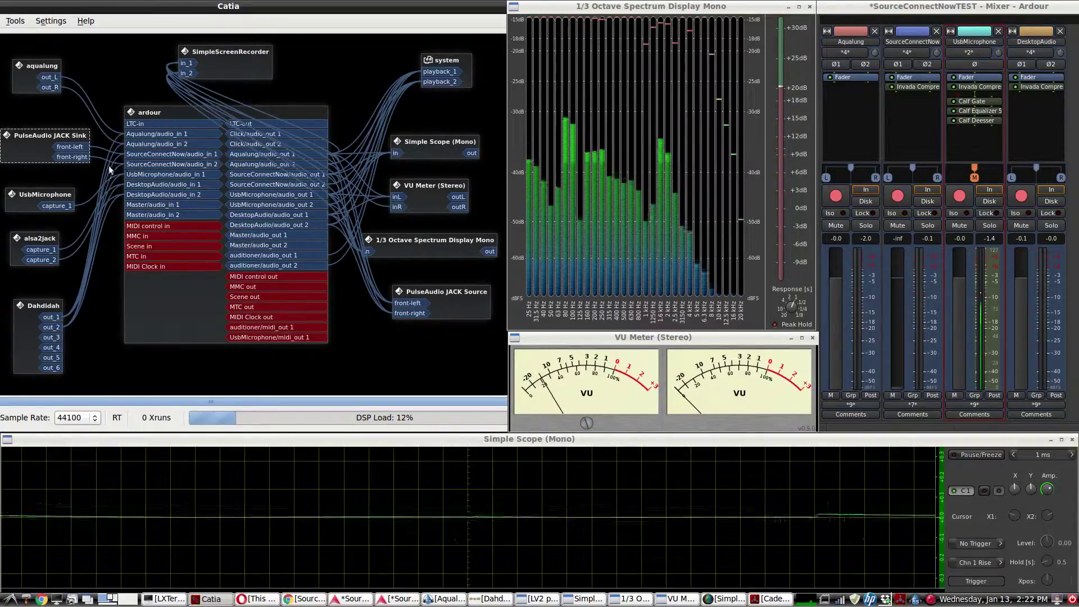
left_click_drag(46, 151, 45, 144)
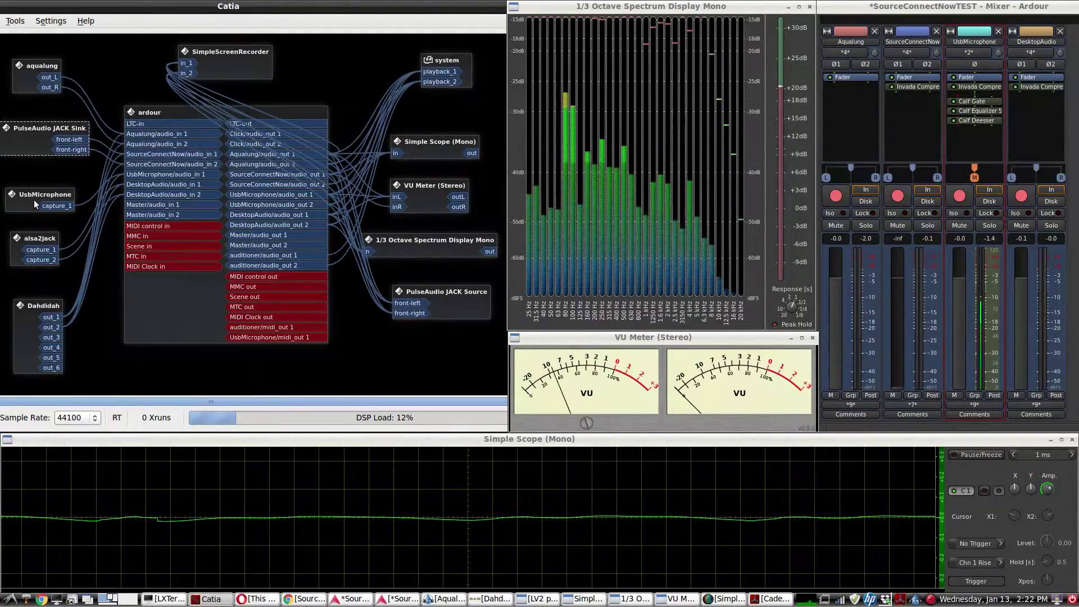
left_click_drag(33, 195, 34, 180)
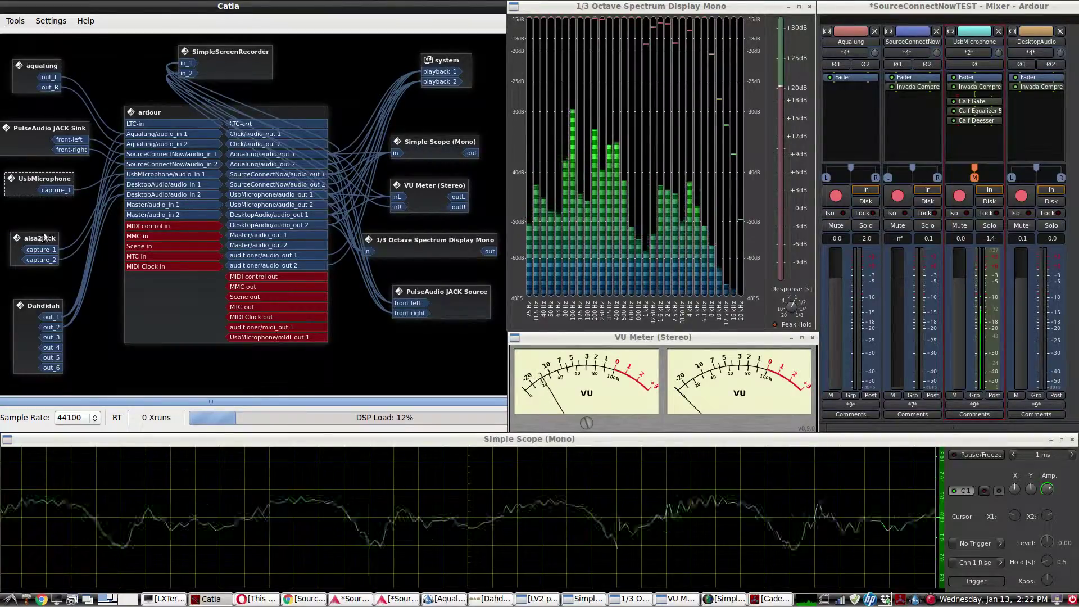
left_click_drag(42, 238, 47, 226)
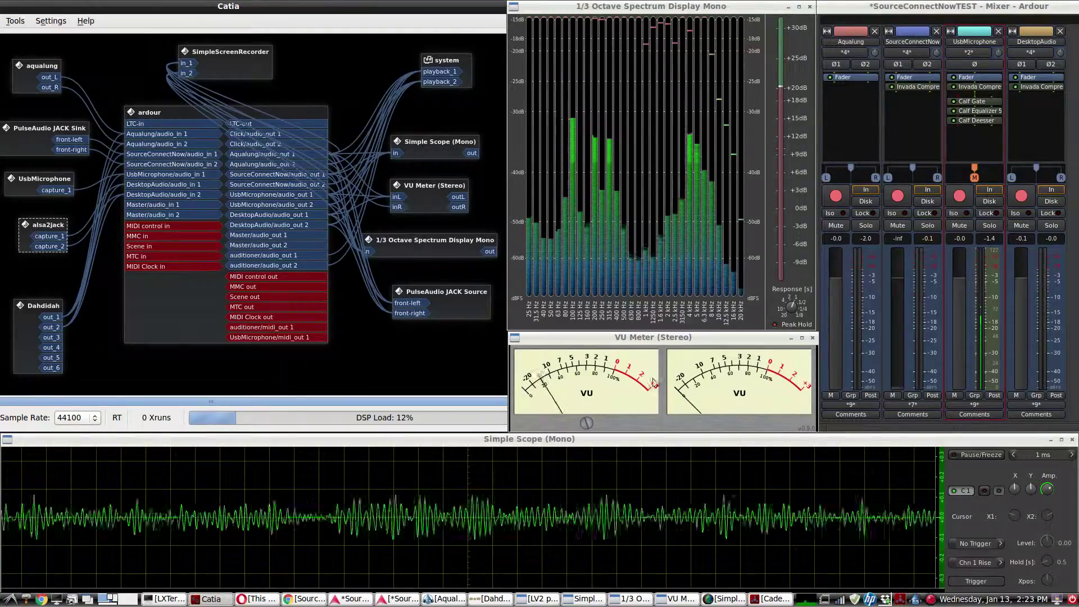
Step: Restore Cadence, re-expand its PulseAudio and ALSA Audio bridge sections, then bring up Opera's TWiRT page
left_click(773, 599)
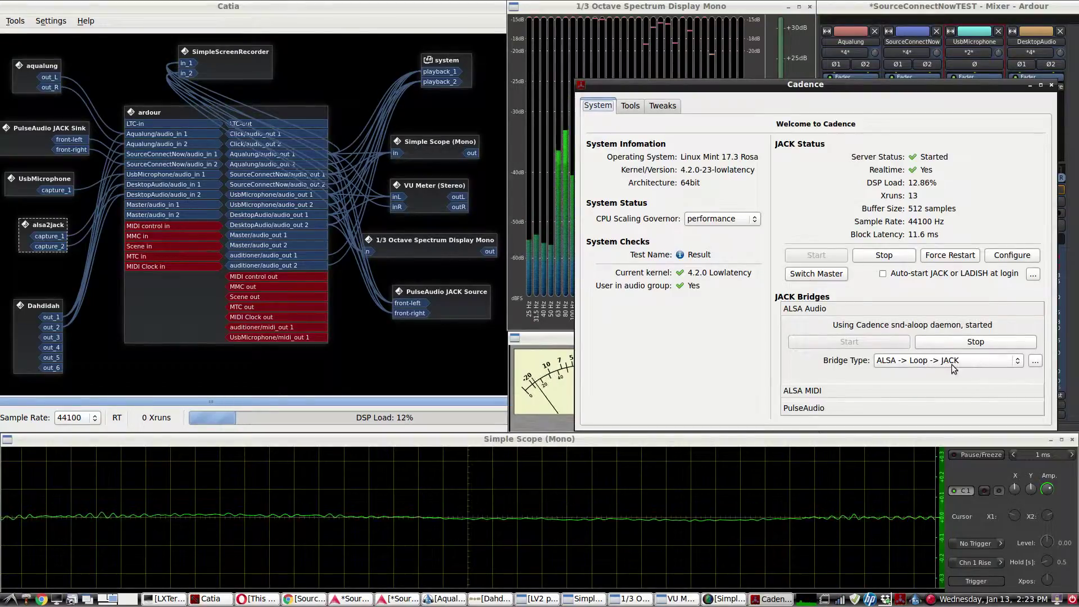
left_click(48, 228)
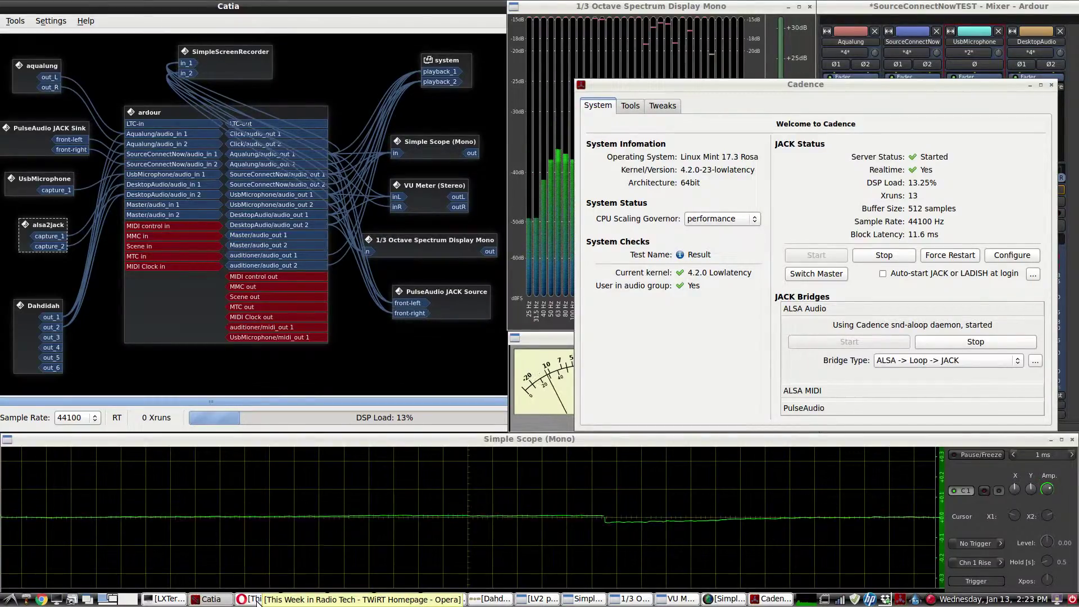
left_click(789, 408)
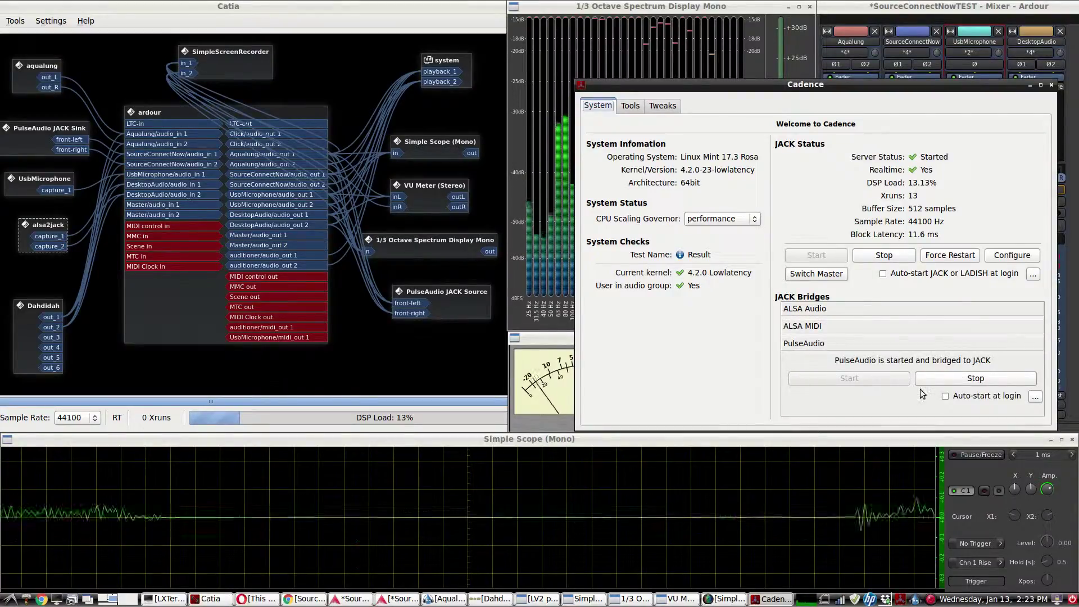
left_click(813, 311)
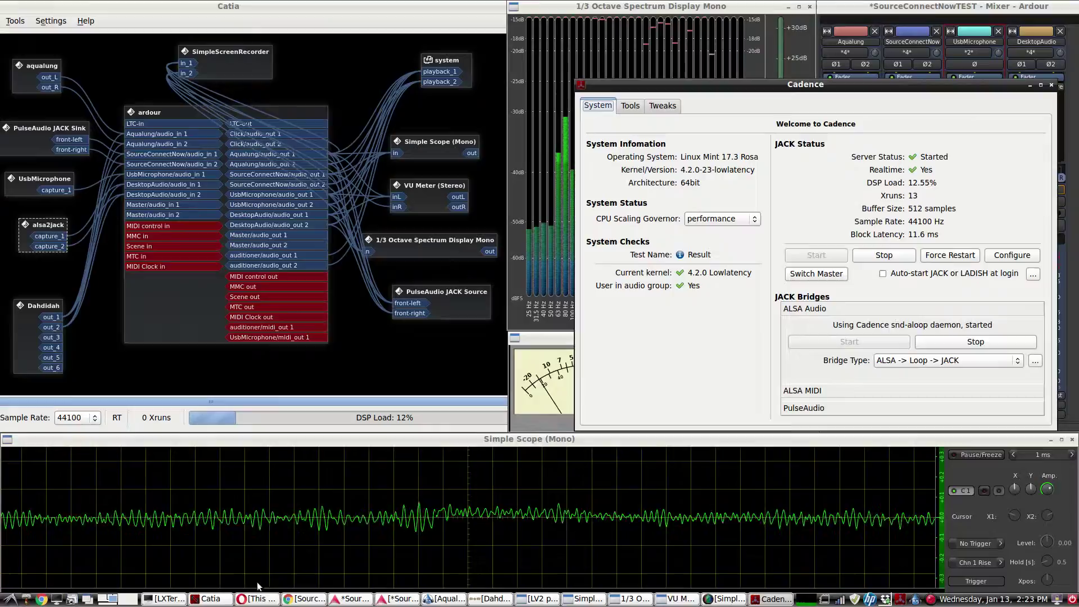
left_click(255, 600)
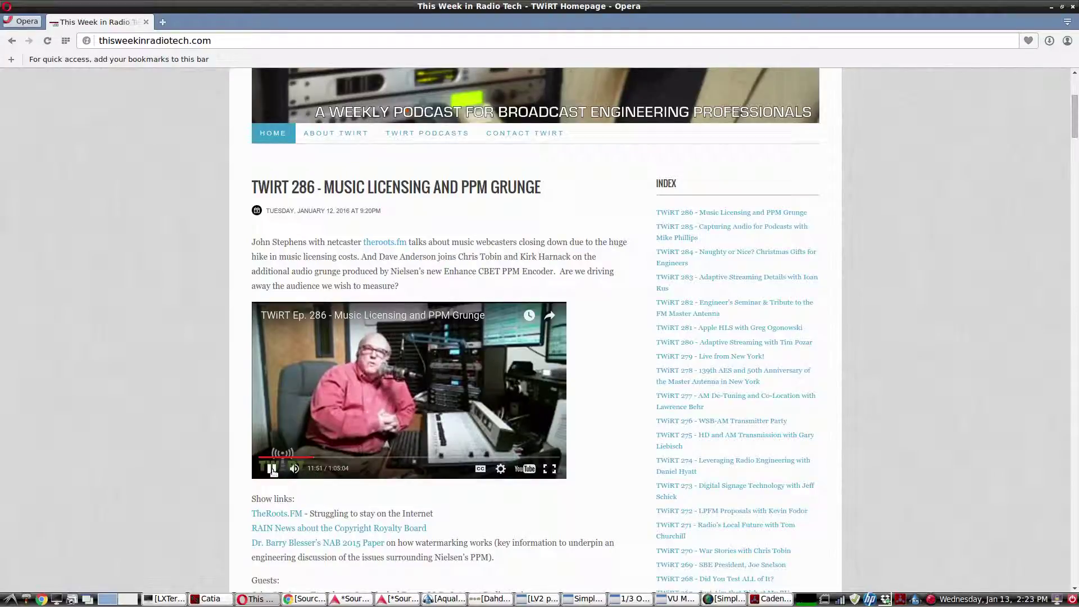
Step: Minimize Opera, nudge the alsa2jack node slightly left in Catia, and restore Opera
left_click(1050, 7)
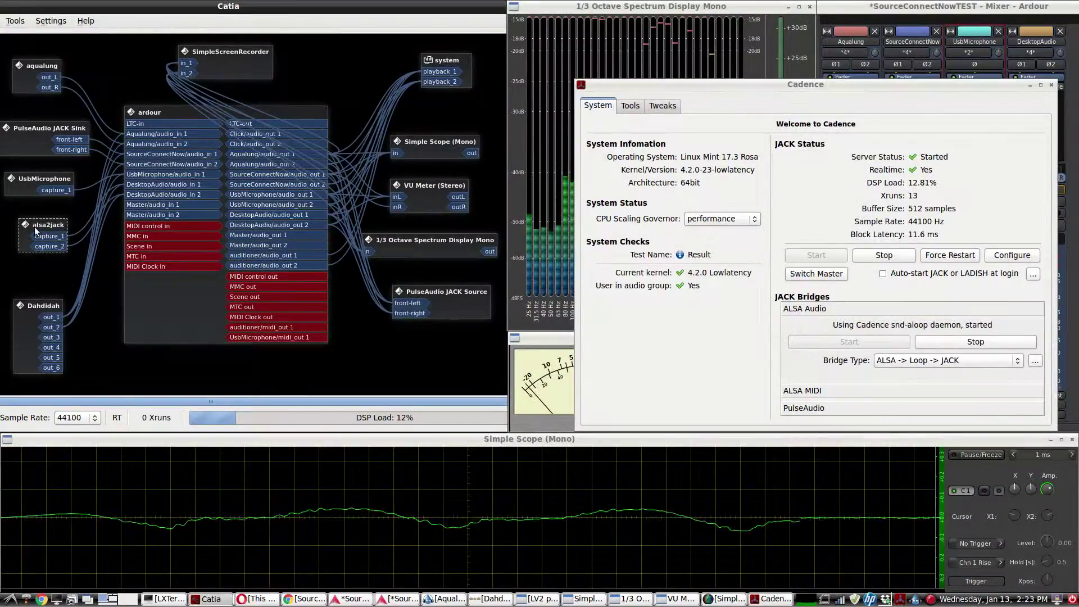
left_click_drag(35, 230, 31, 231)
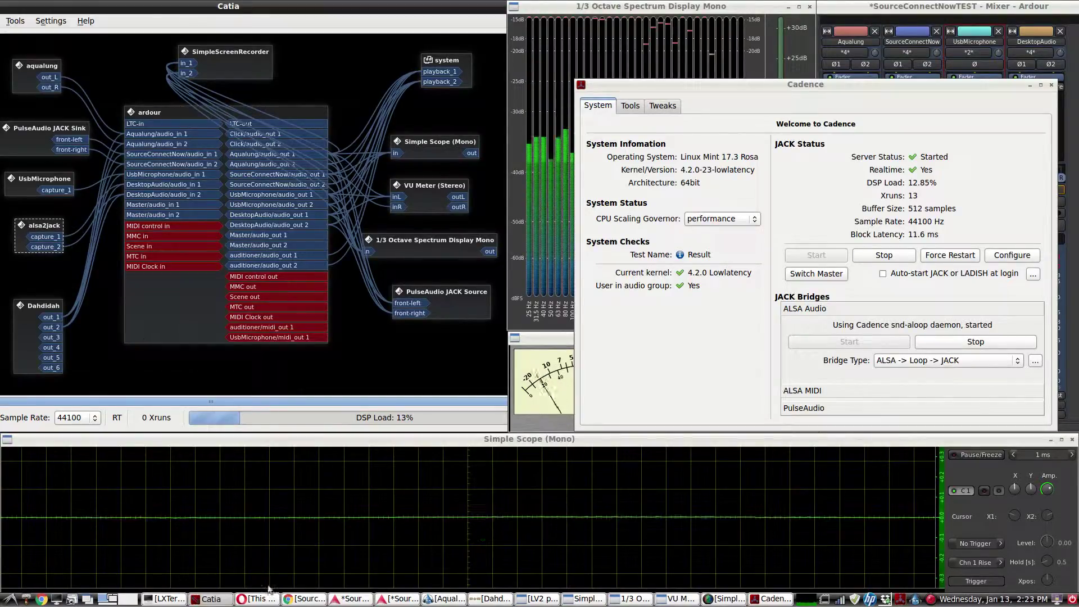
left_click(255, 599)
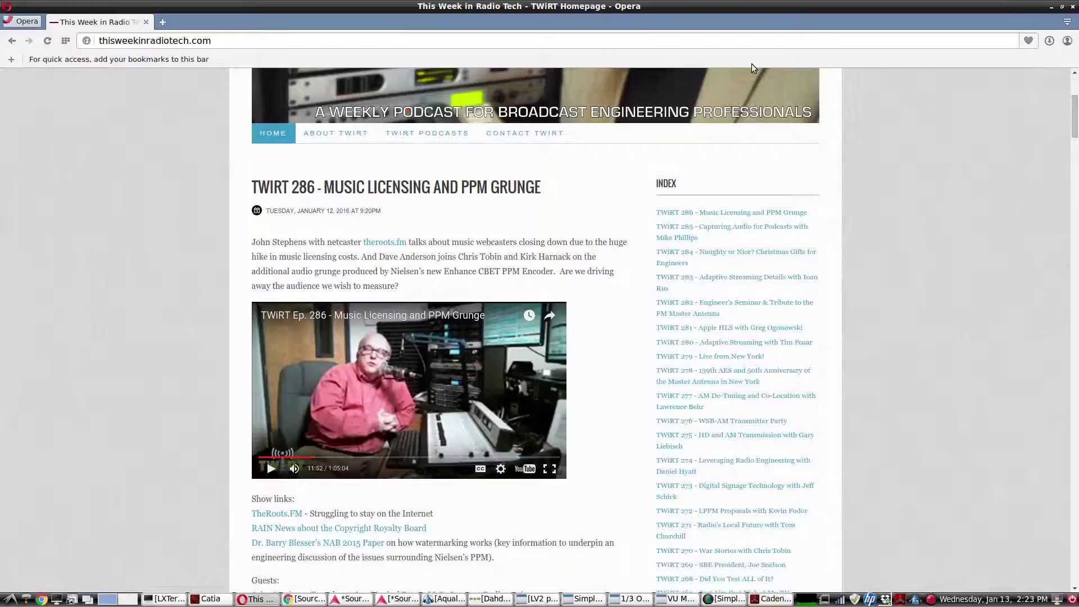
Step: Open and close a Speed Dial tab in Opera, then minimize the browser
left_click(162, 22)
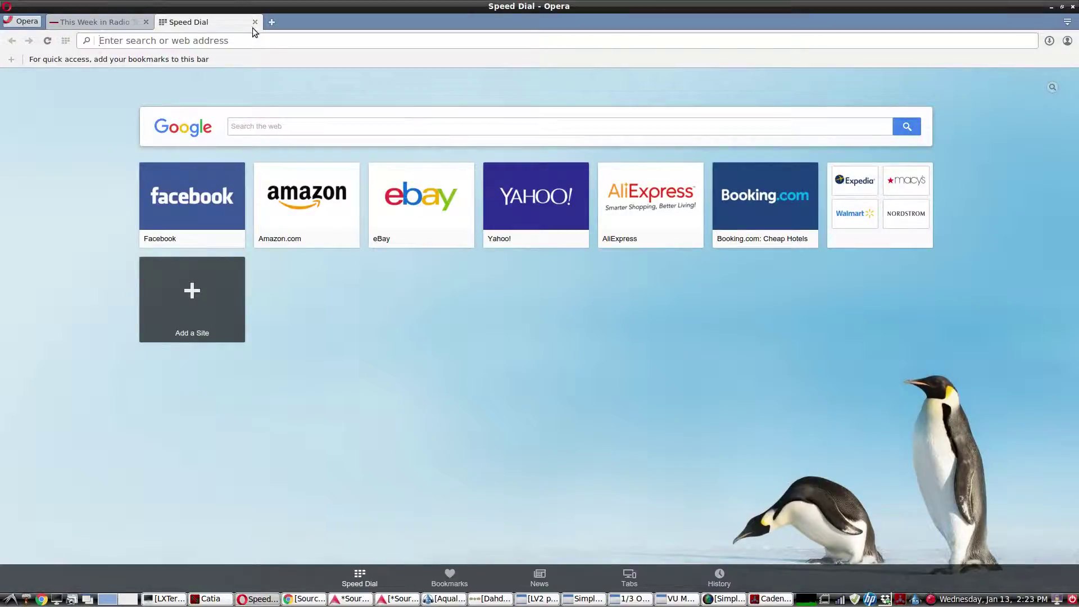
left_click(255, 22)
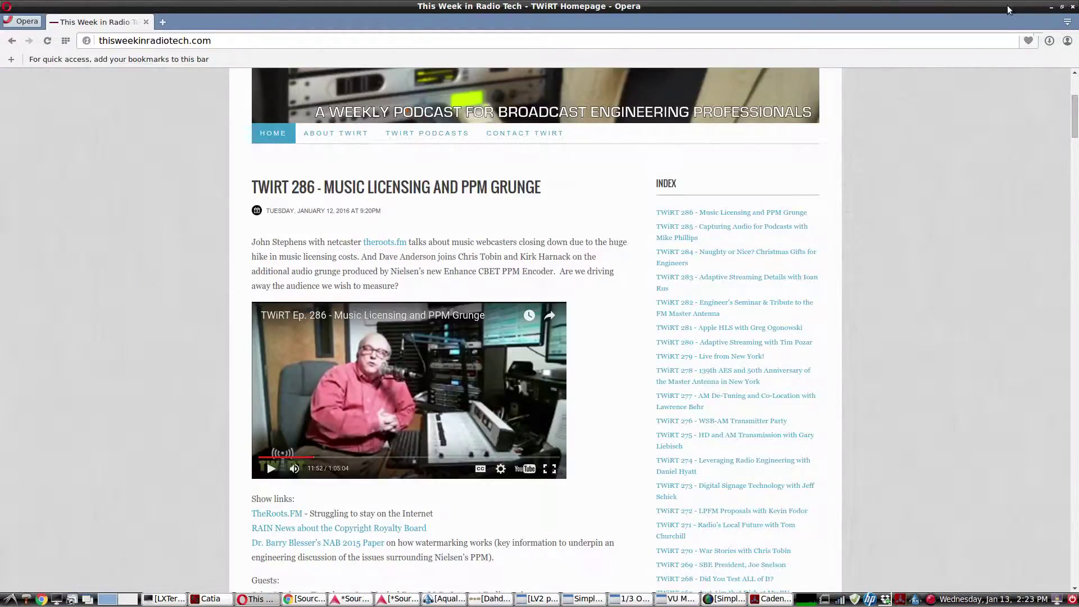
left_click(1051, 7)
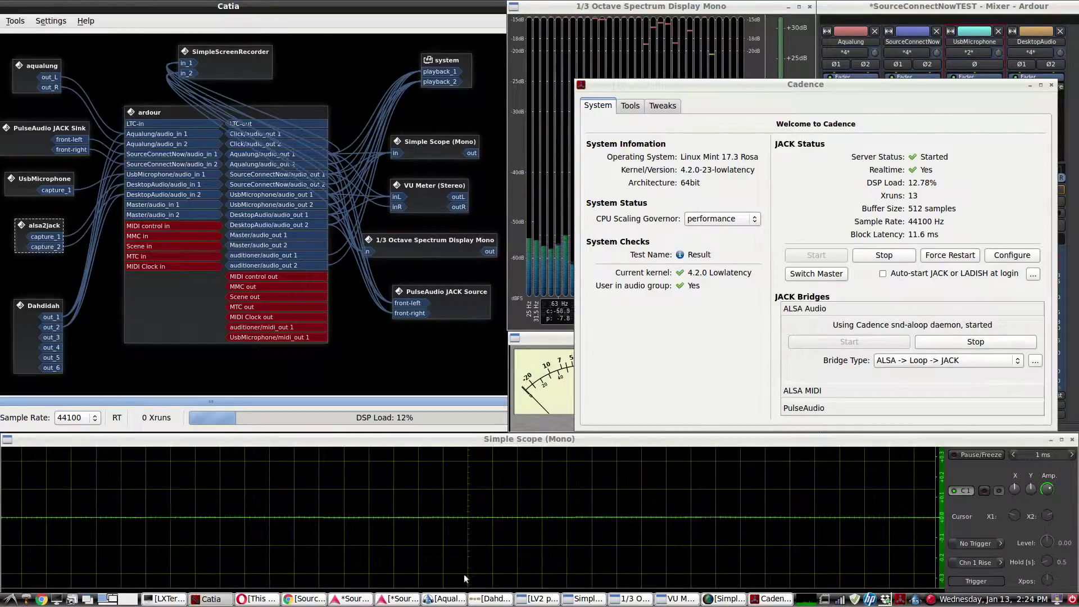
Step: Check Cadence's PulseAudio-to-JACK bridge status between views of the Source-Connect Now call page
left_click(303, 599)
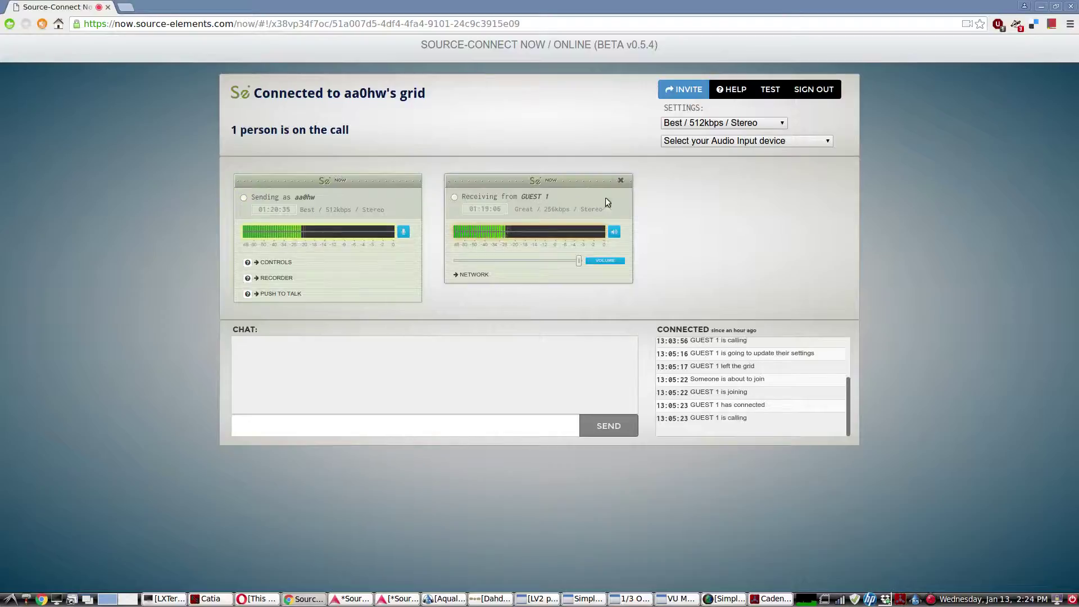
left_click(1041, 6)
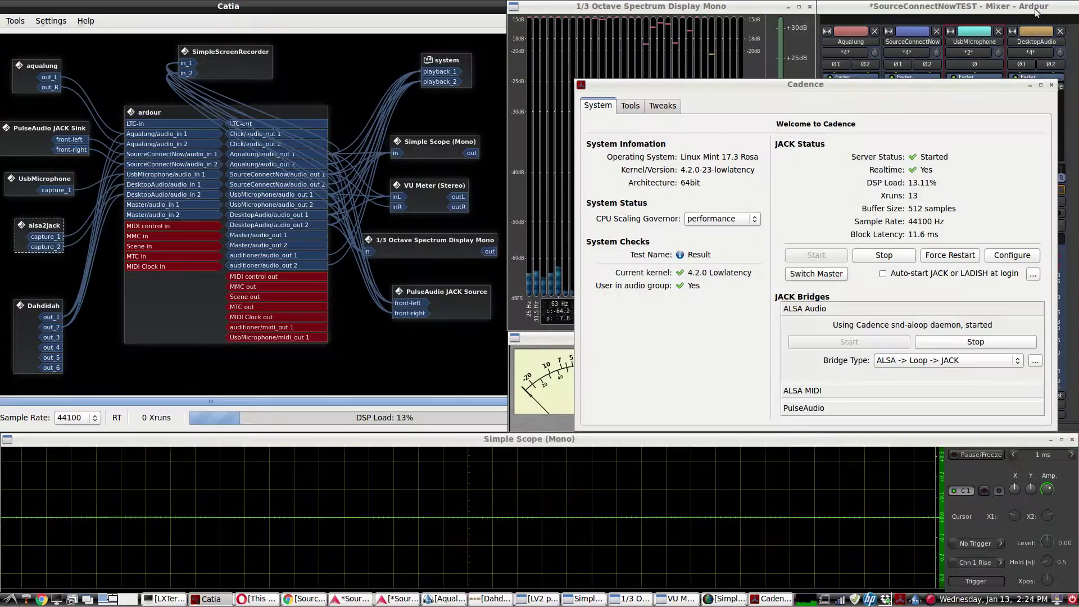
left_click(804, 407)
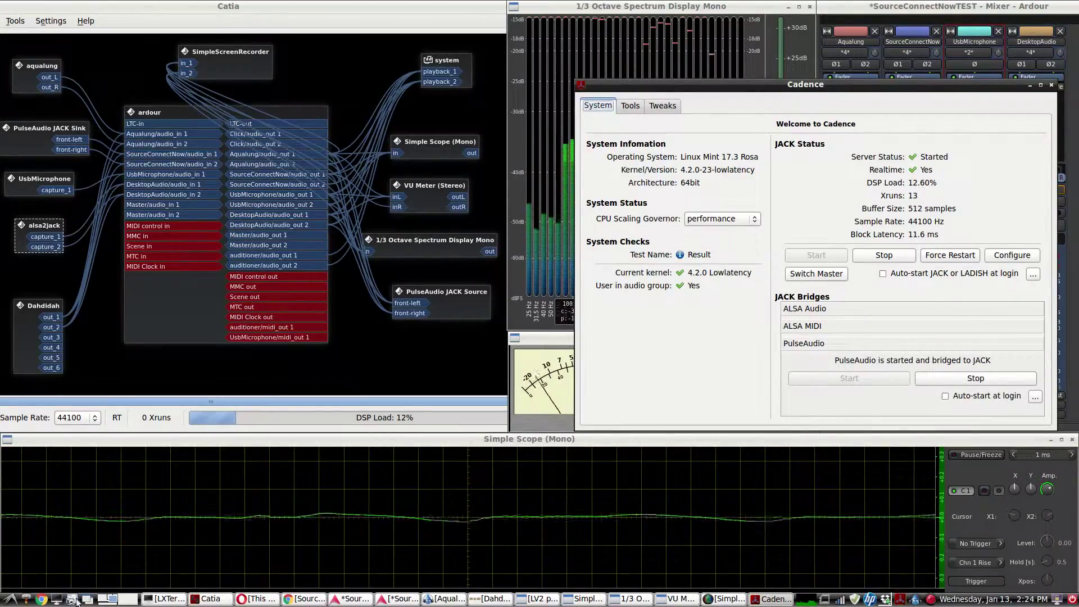
left_click(304, 598)
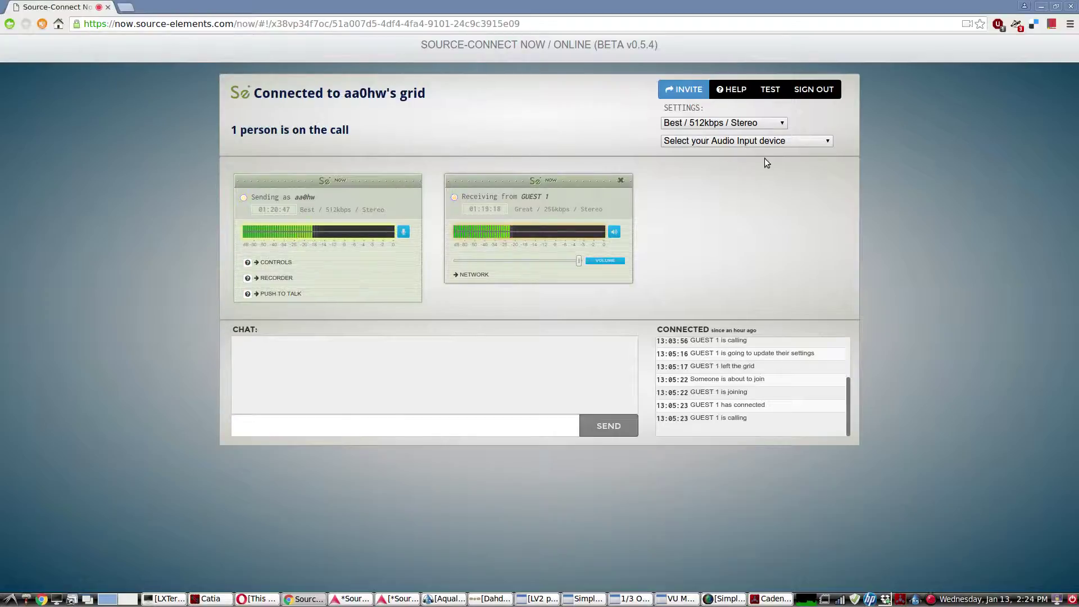
Step: Set the call's audio input to 'Jack source (PulseAudio JACK Source)', then minimize Chrome
left_click(826, 142)
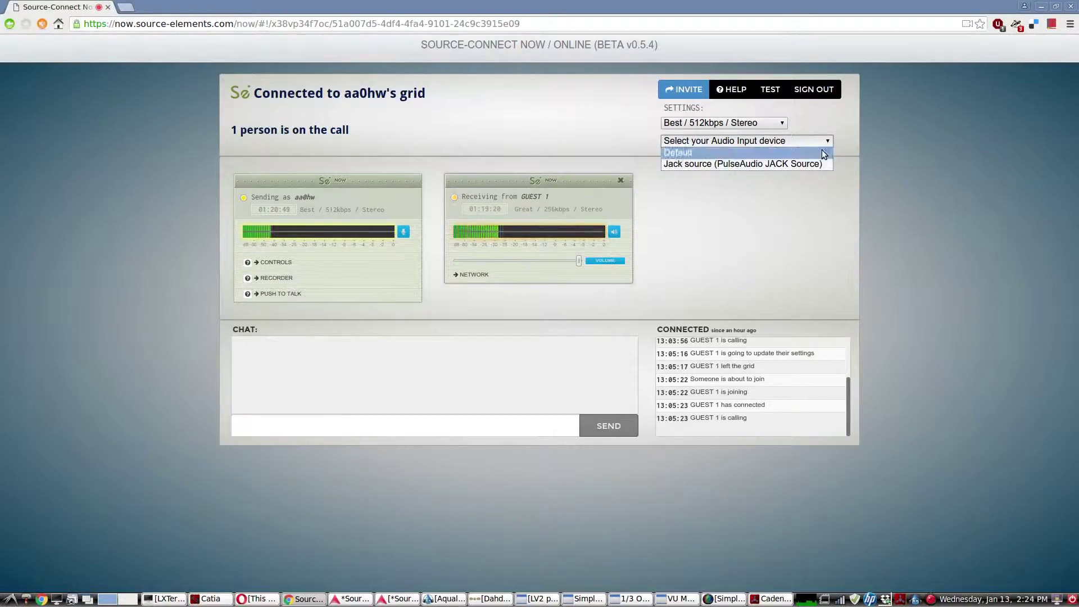
left_click(817, 163)
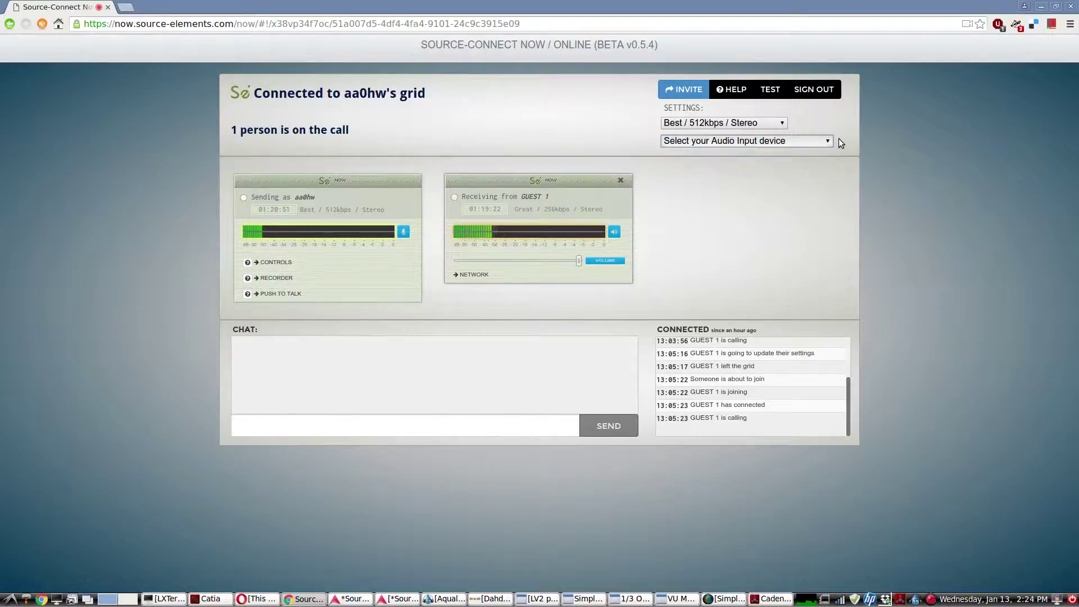
left_click(827, 142)
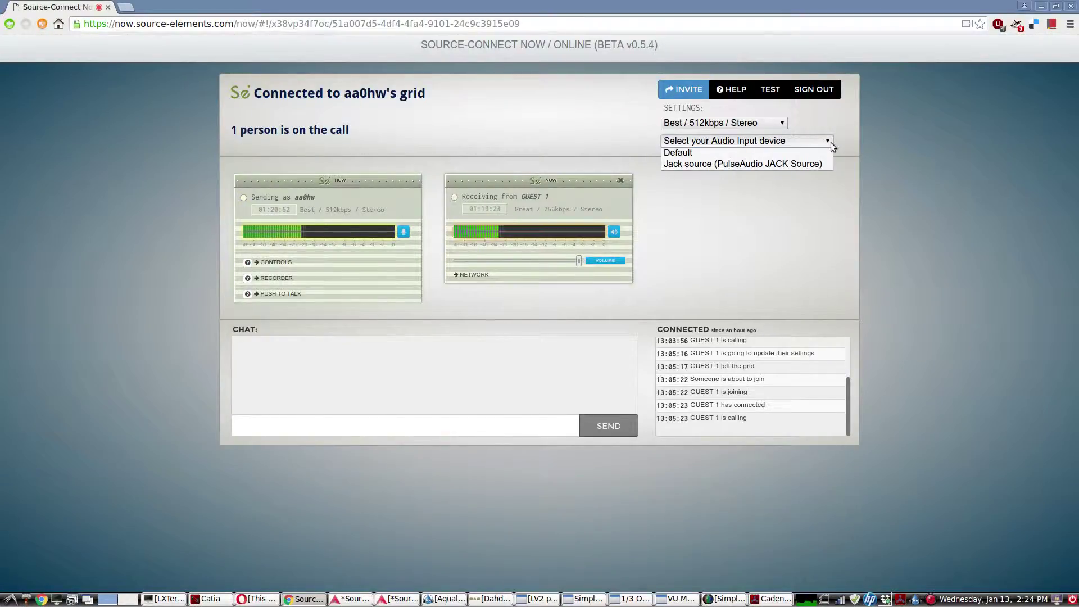
left_click(838, 142)
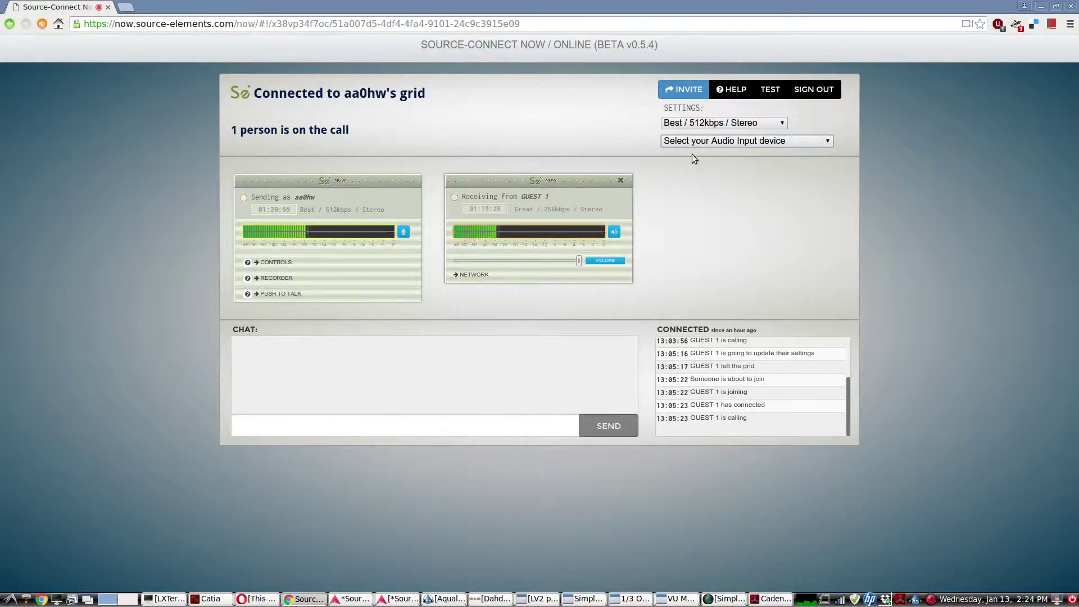
left_click(831, 141)
left_click(843, 137)
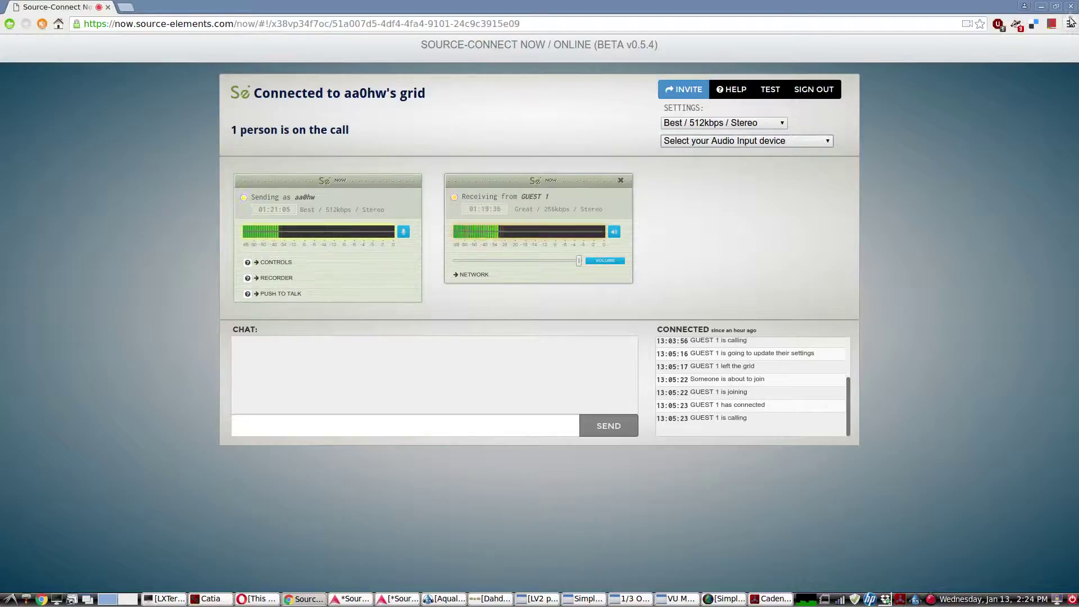
left_click(304, 598)
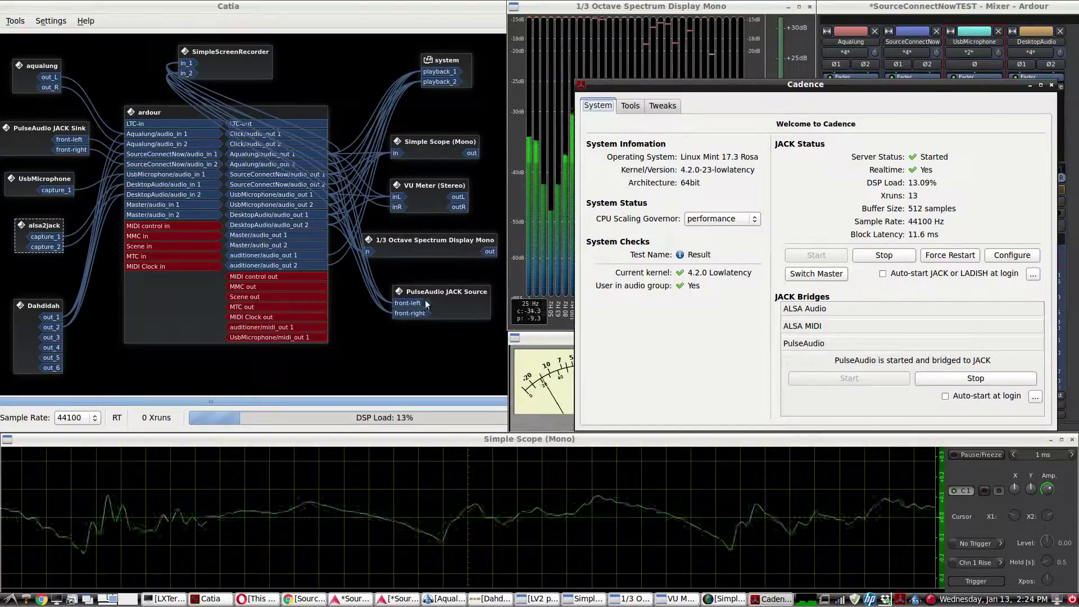
Step: Move the PulseAudio JACK Source box lower and the Sink box slightly down, then select ardour
left_click_drag(437, 293, 430, 335)
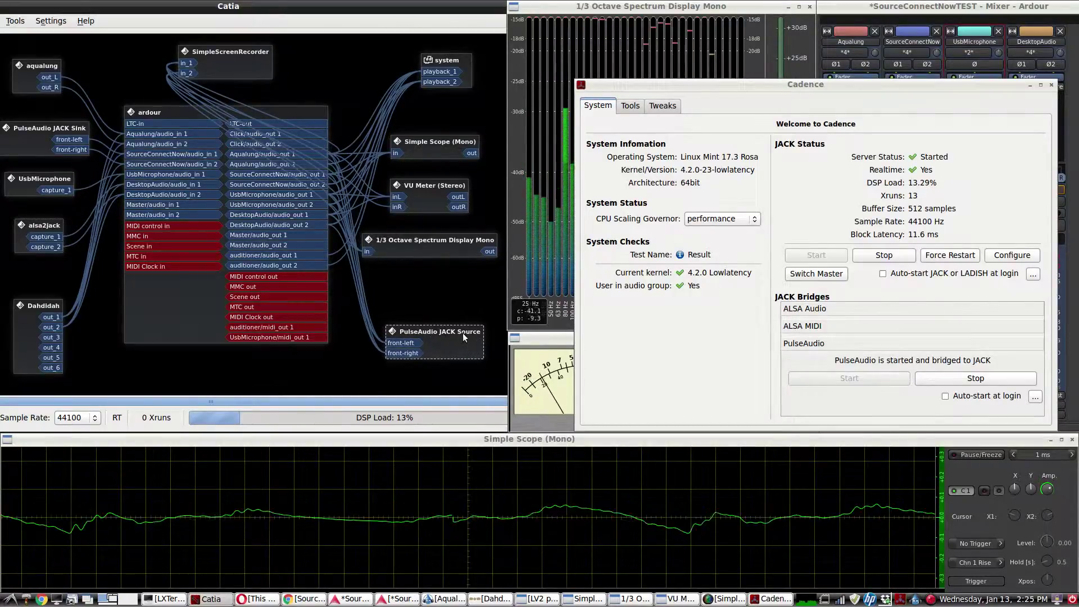
mouse_move(37, 141)
left_mouse_down()
mouse_move(39, 154)
mouse_move(33, 144)
left_mouse_up()
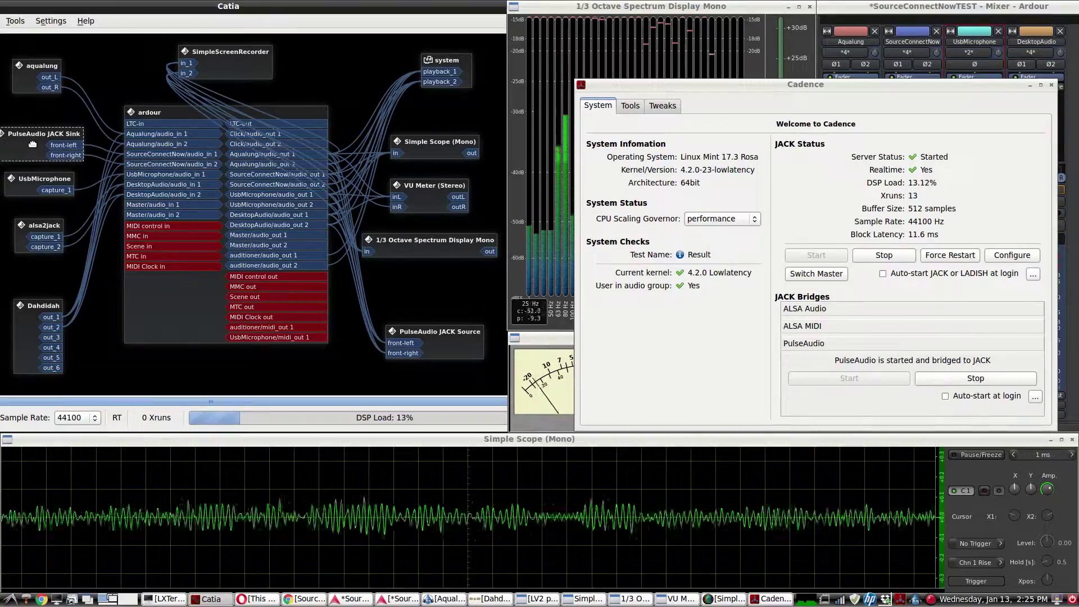
left_click(150, 113)
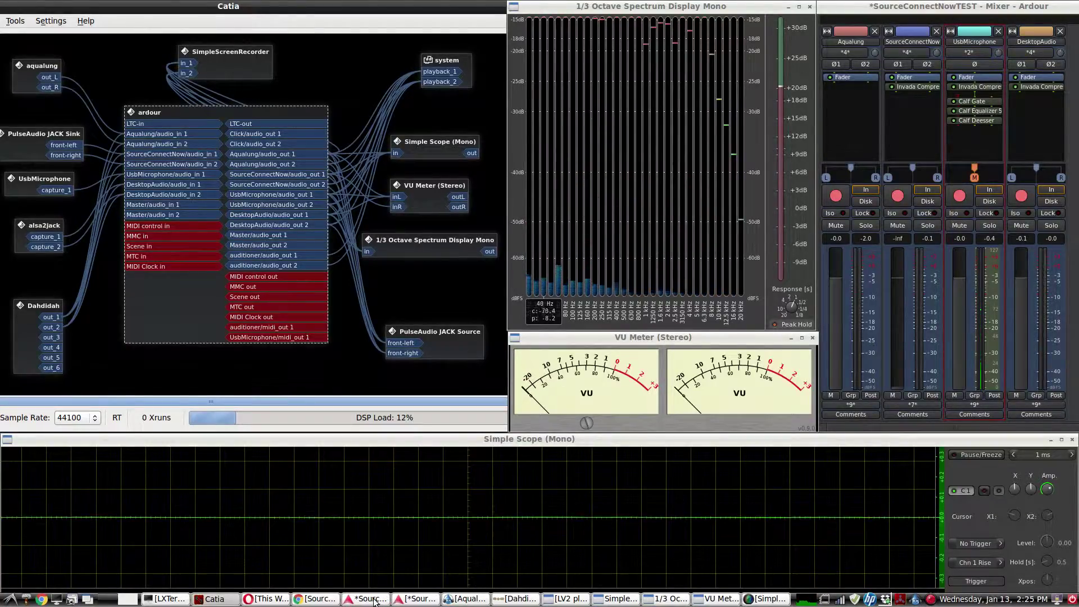
Step: Restore the SourceConnectNowTEST editor, glance at the alsa_in terminal, and nudge the alsa2jack node
left_click(405, 599)
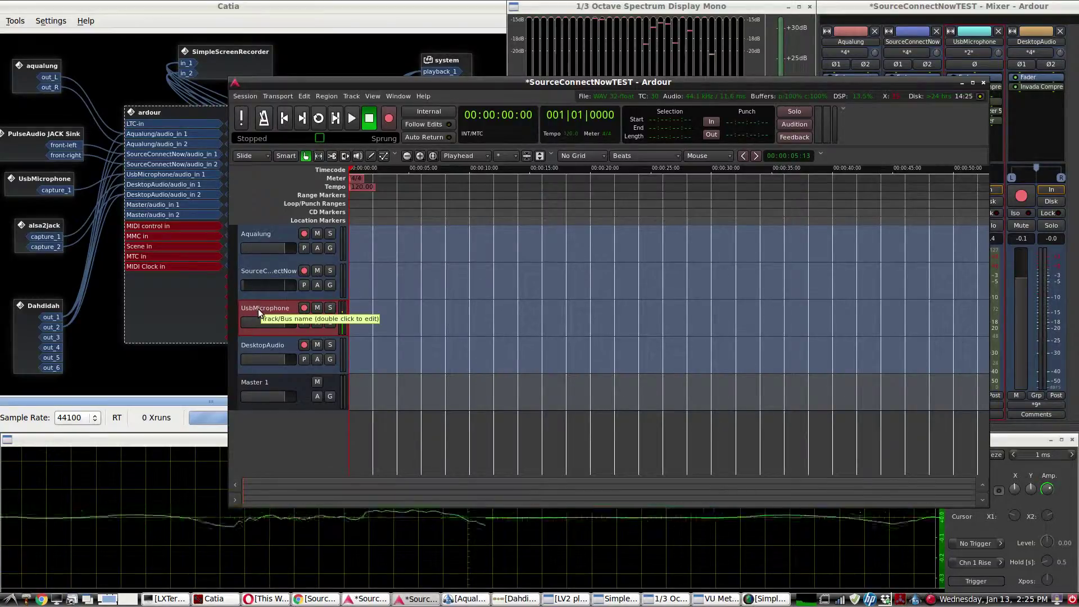
left_click(167, 600)
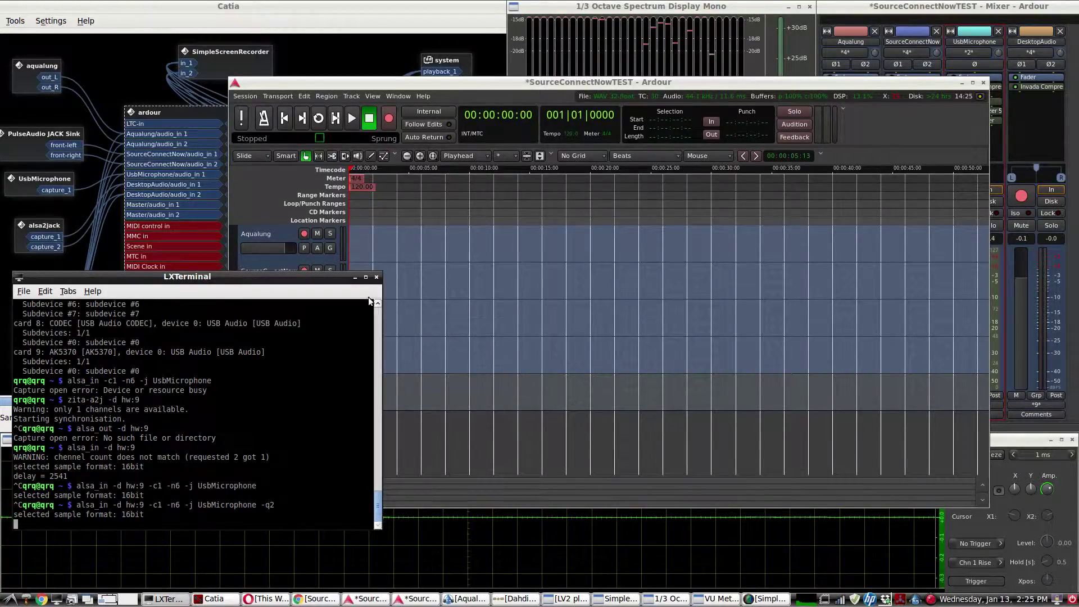
left_click(355, 278)
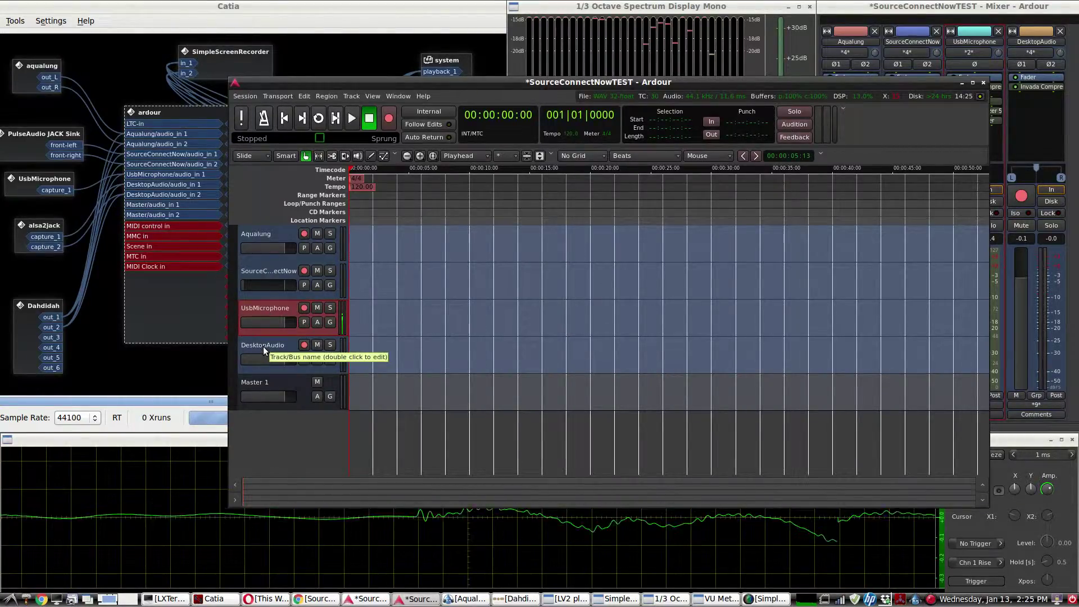
left_click_drag(46, 224, 44, 236)
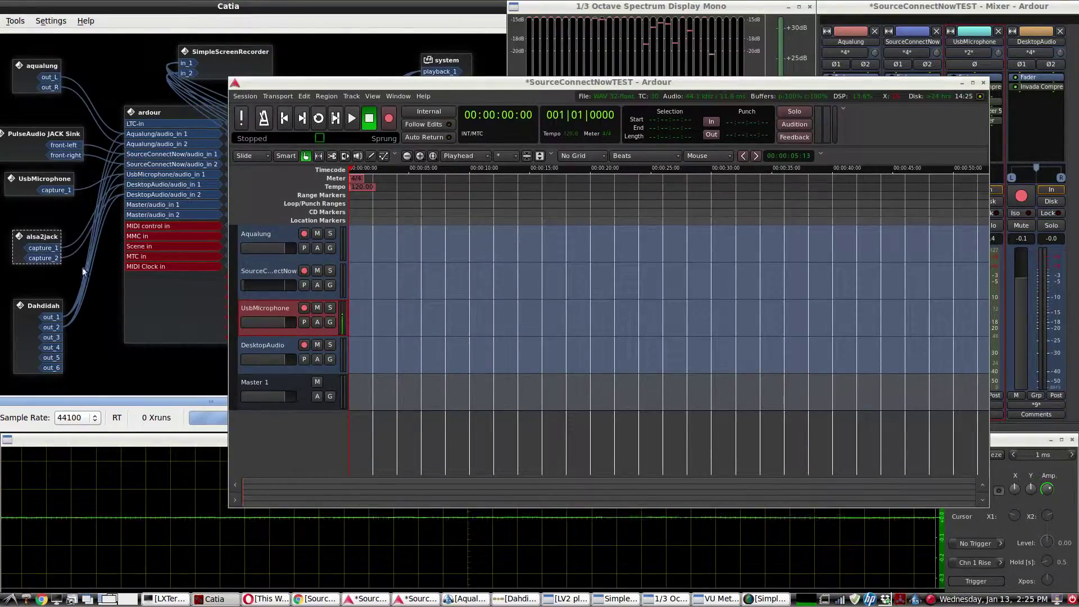
Step: Browse the Plugin Manager from the UsbMicrophone strip's New Plugin menu and close it unchanged
left_click(962, 83)
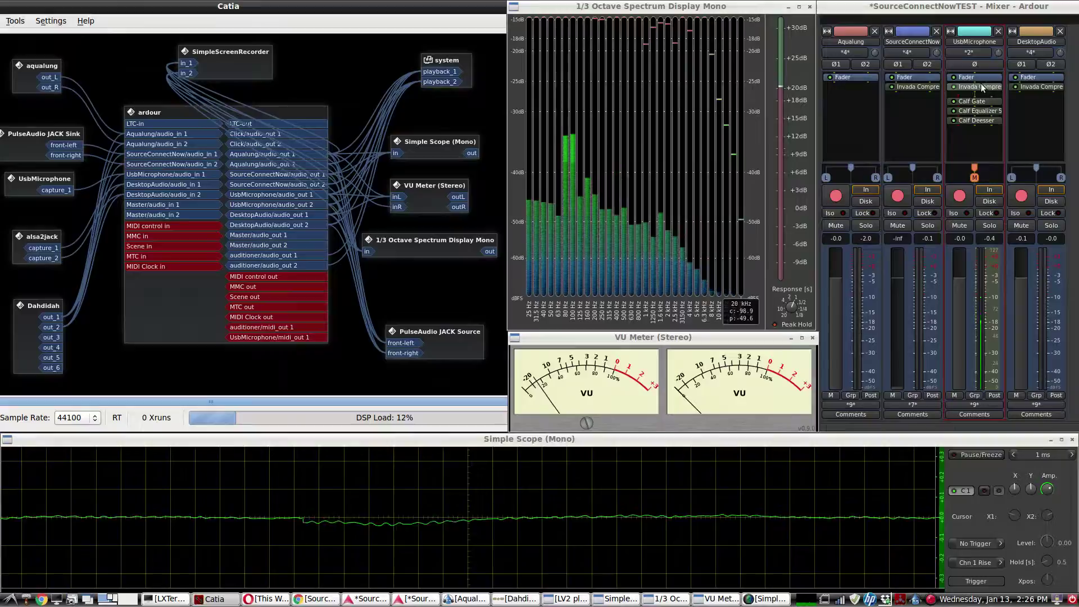
right_click(970, 142)
mouse_move(970, 142)
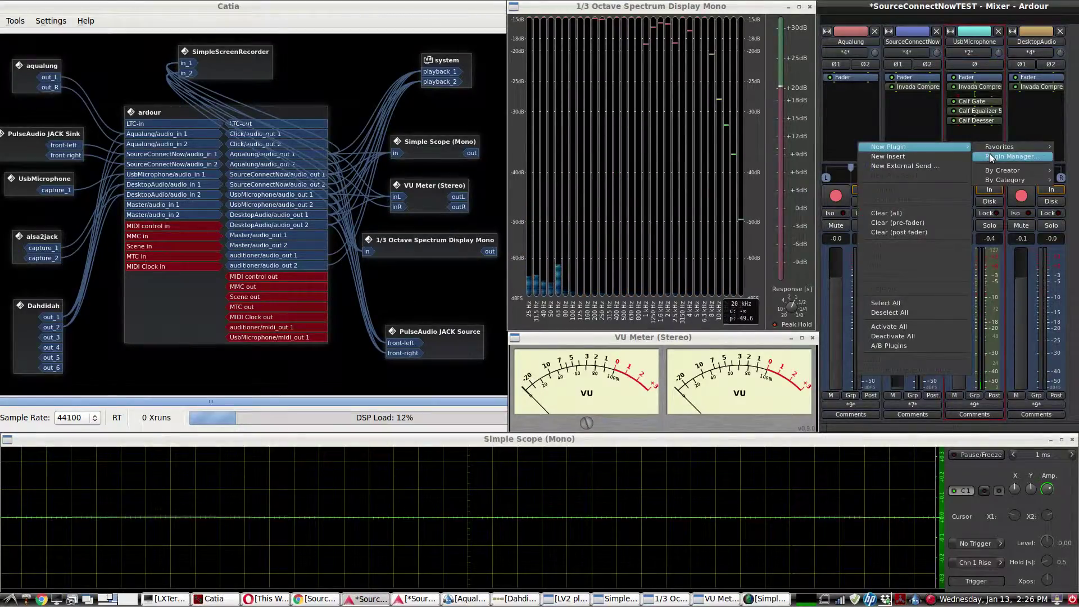
left_click(990, 155)
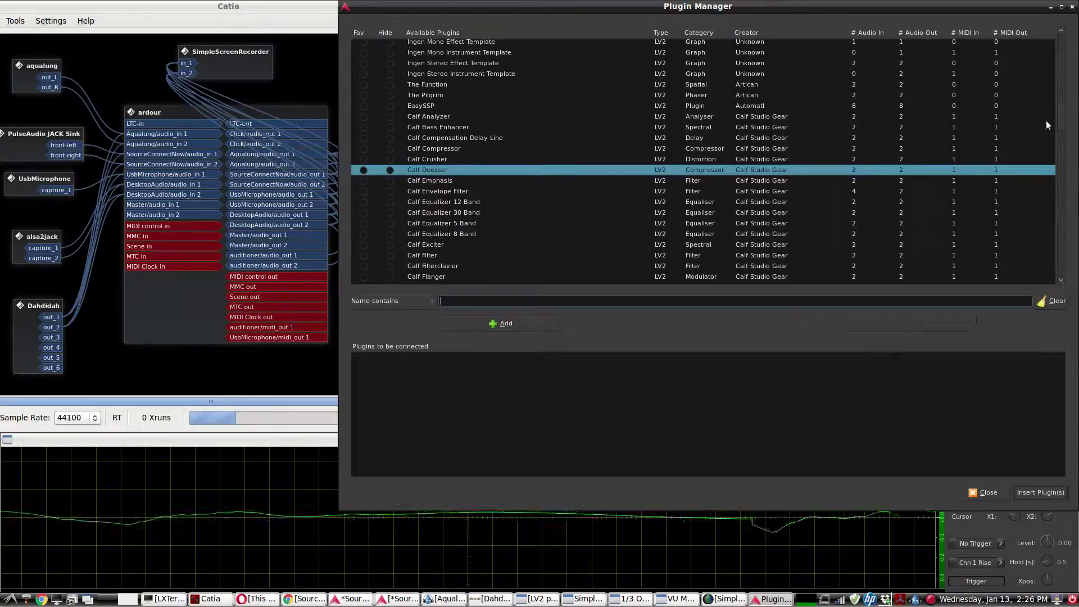
left_click_drag(1063, 123, 1062, 259)
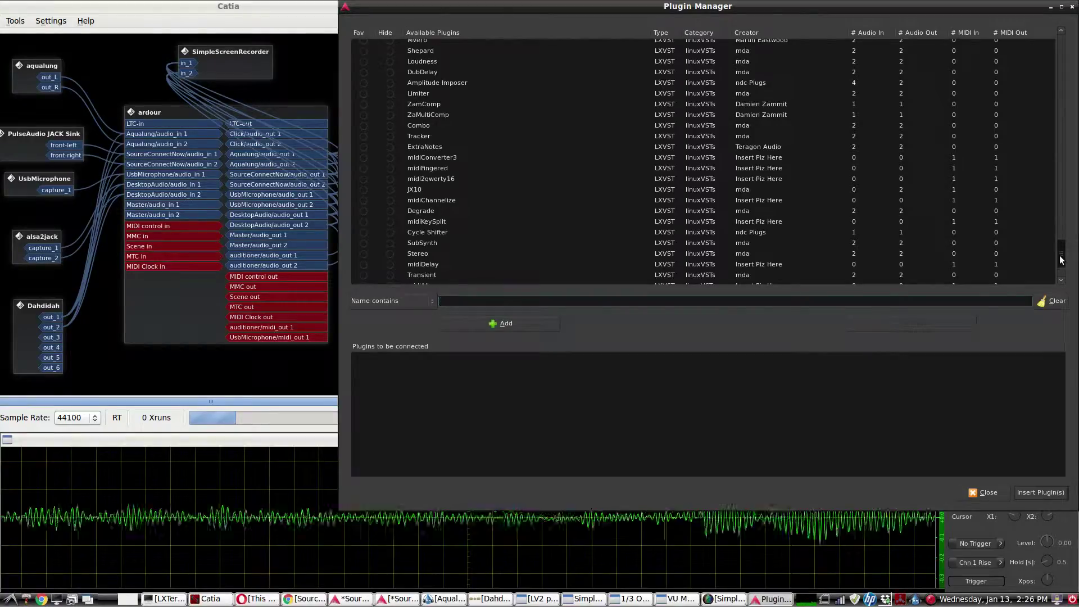
left_click_drag(1061, 260, 1055, 197)
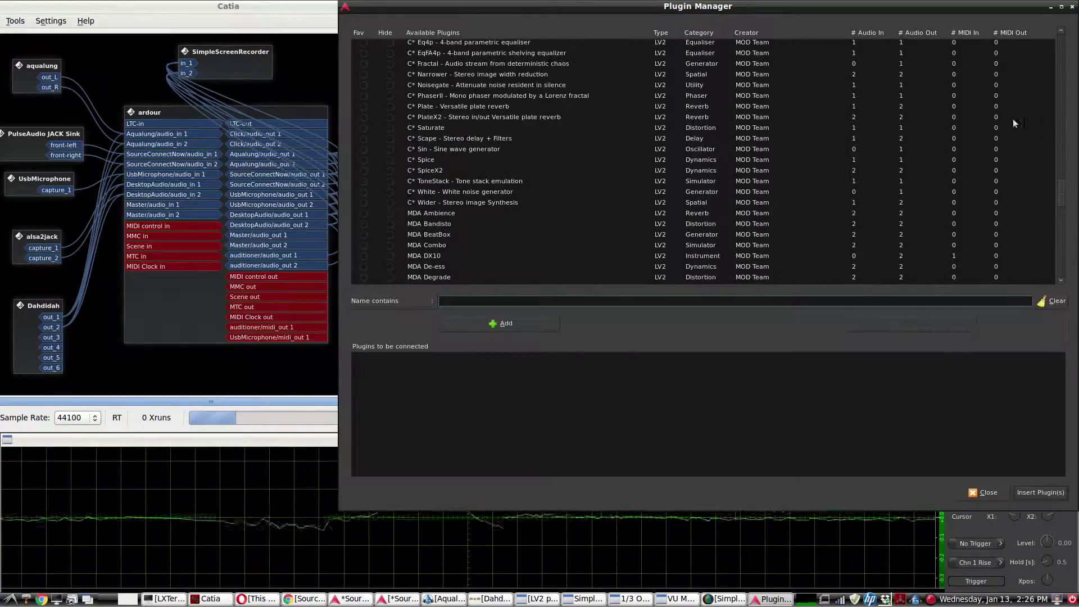
double_click(878, 8)
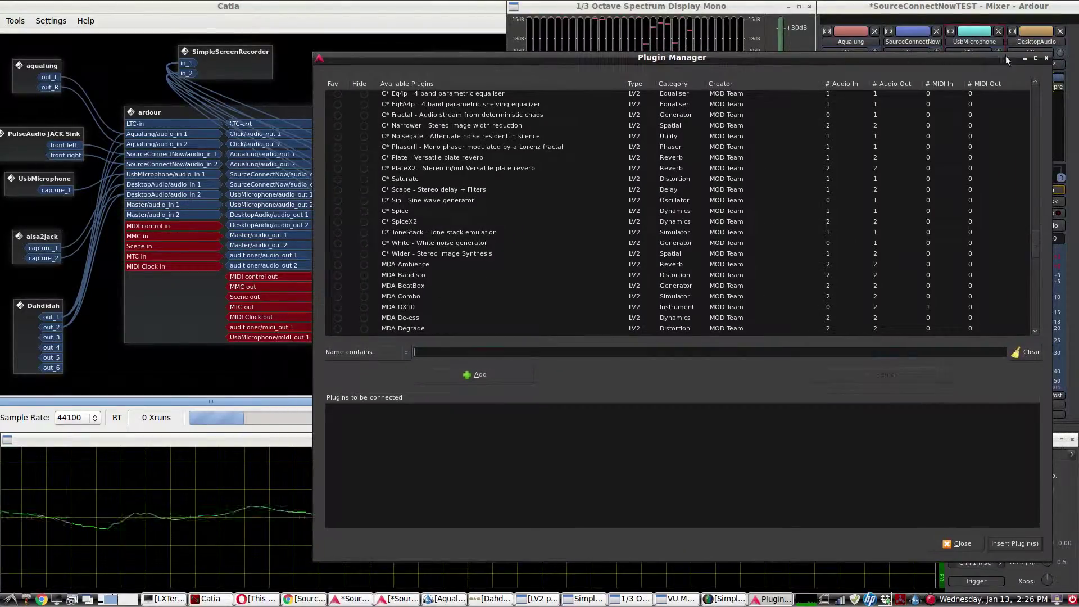
left_click(1046, 58)
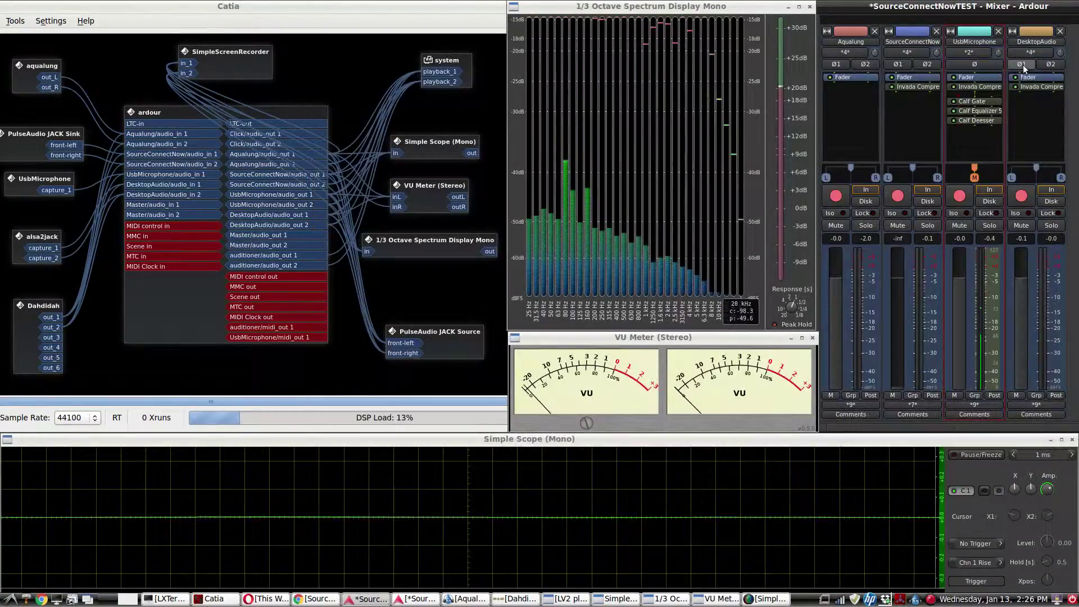
Step: Open the UsbMicrophone strip's Invada Compressor (mono) editor to see its detector, envelope and compressor values
double_click(975, 87)
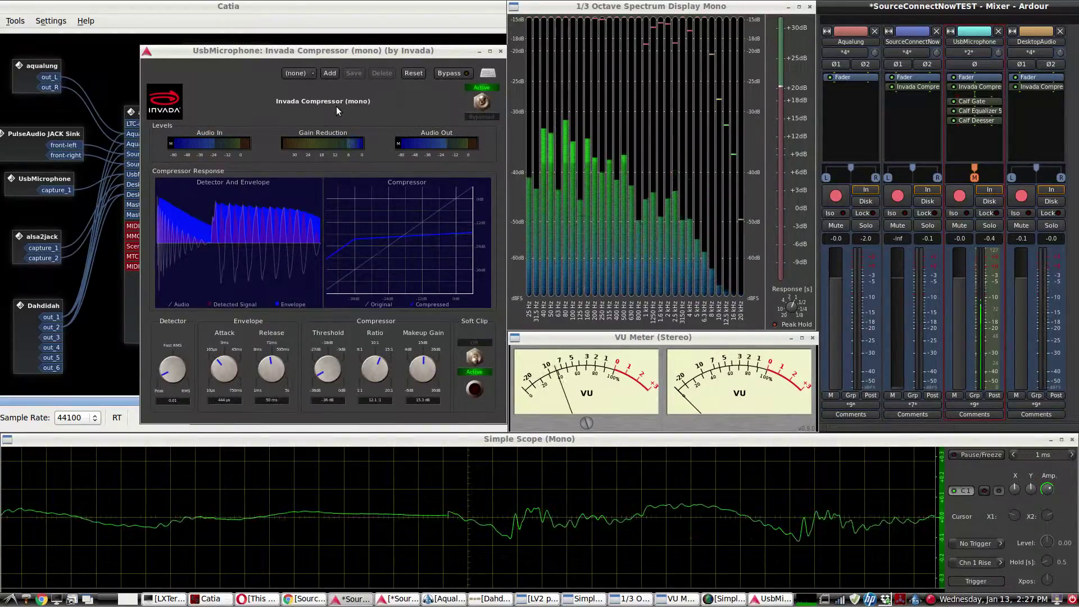
Step: Close the compressor, then compare the UsbMicrophone Calf Gate bypassed and active, leaving it active
left_click(501, 51)
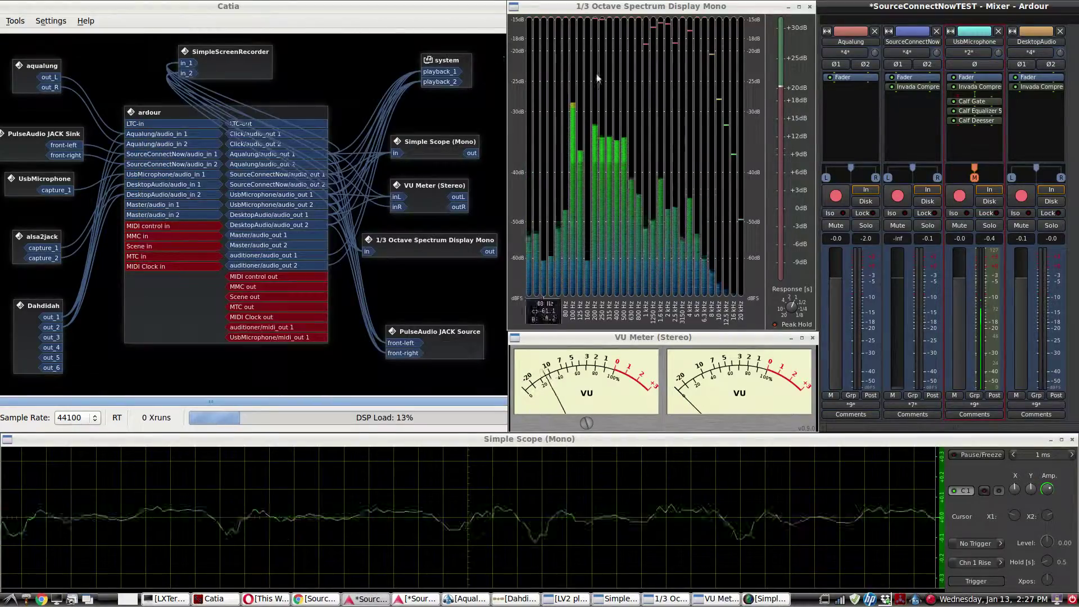
double_click(964, 101)
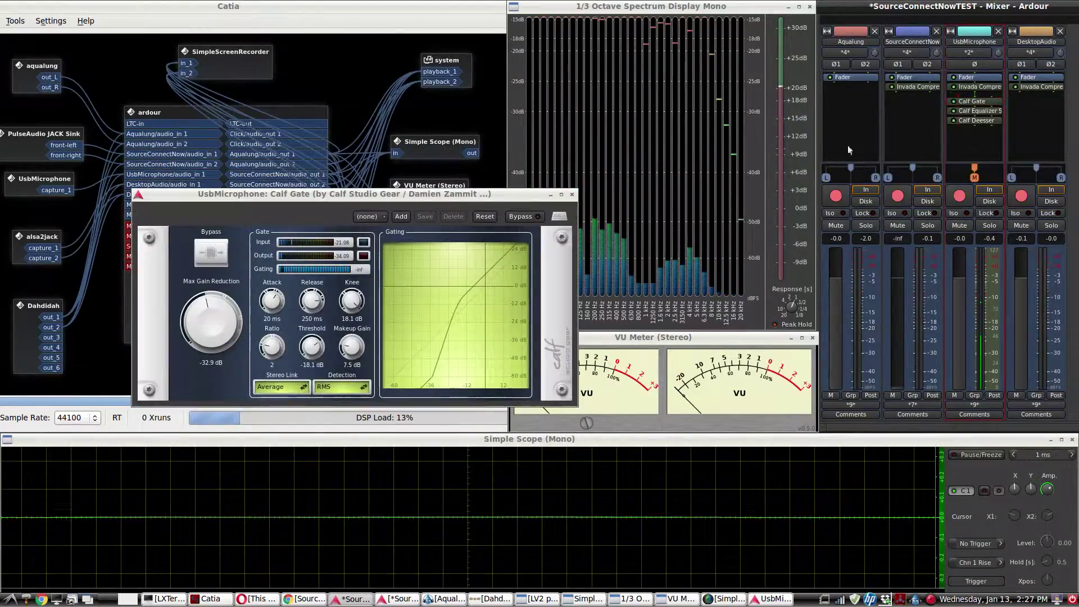
left_click(207, 257)
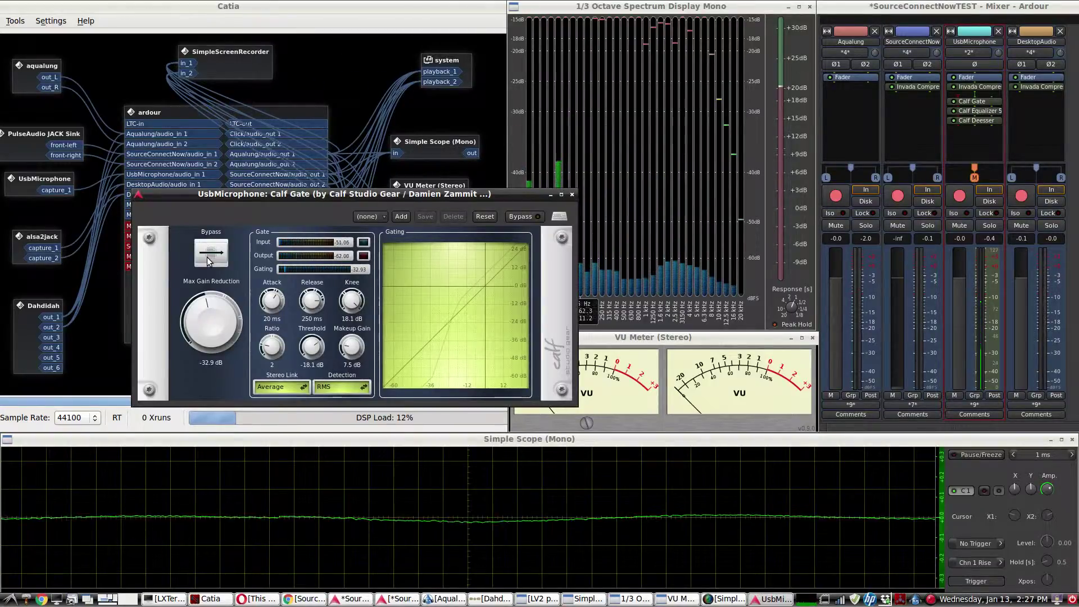
left_click(207, 259)
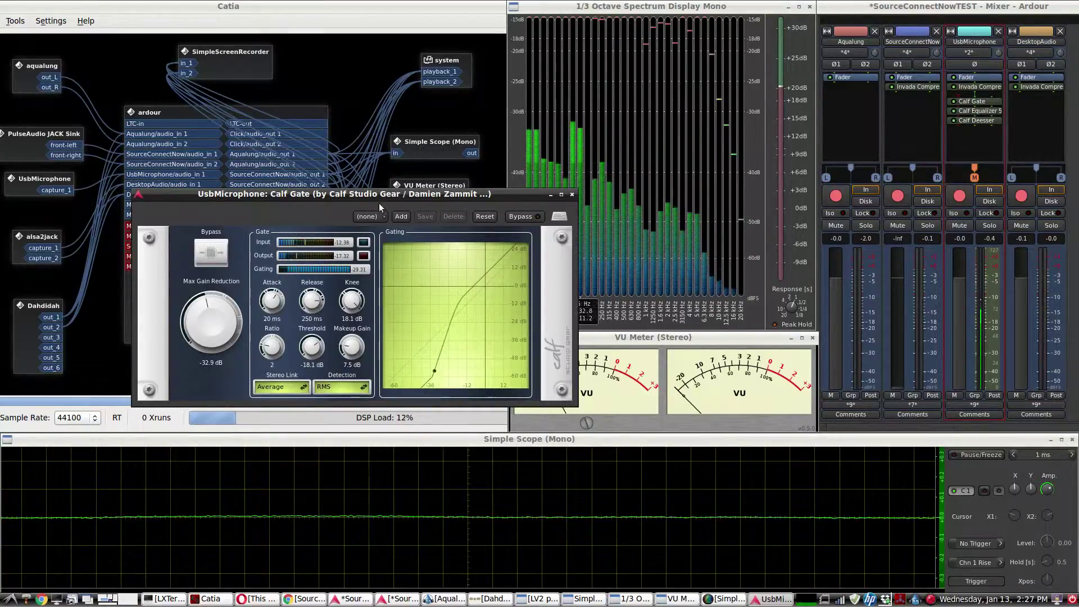
Step: Close the gate and compare the Calf Equalizer 5 Band bypassed and active, leaving it active
left_click(572, 195)
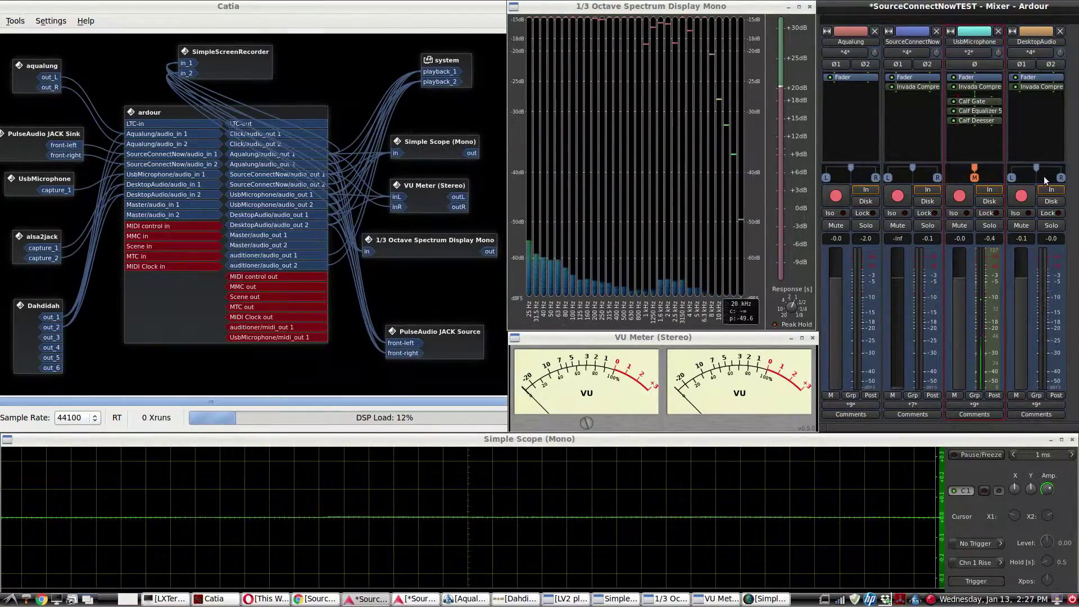
double_click(971, 110)
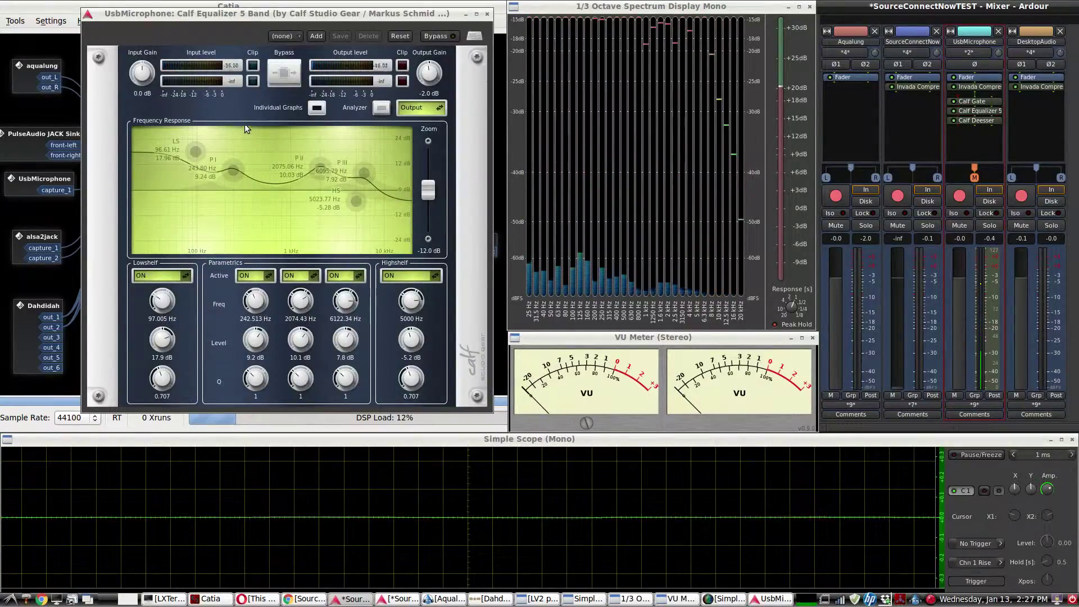
left_click(279, 73)
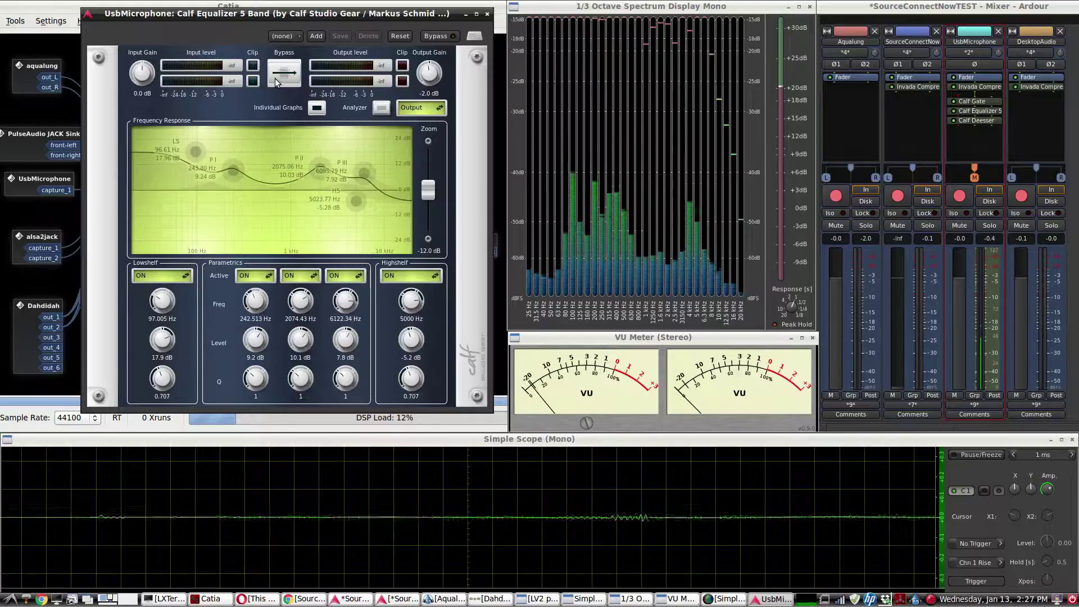
left_click(275, 81)
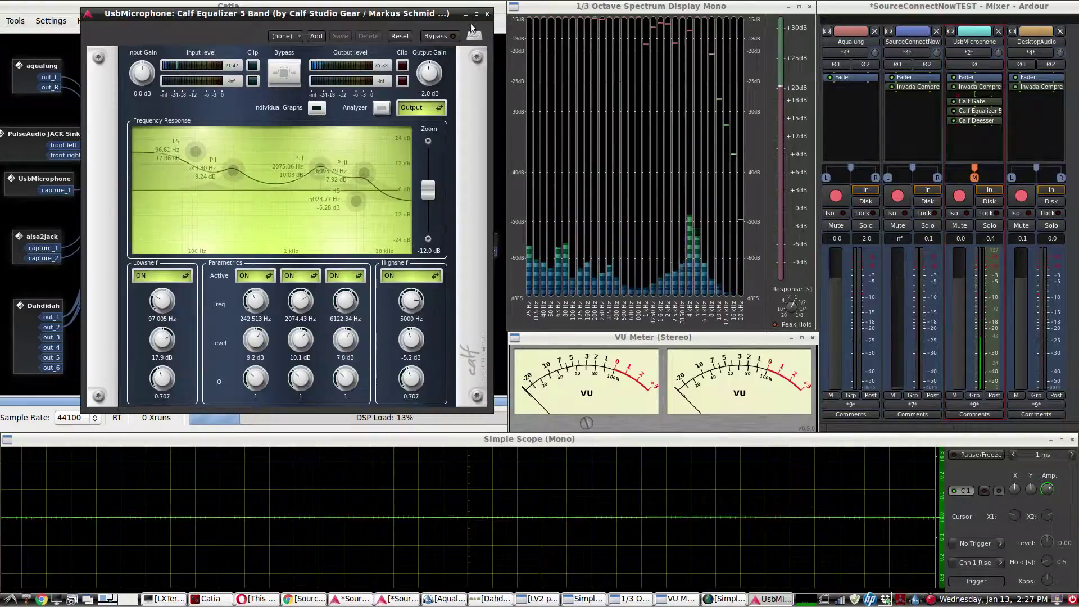
left_click(487, 15)
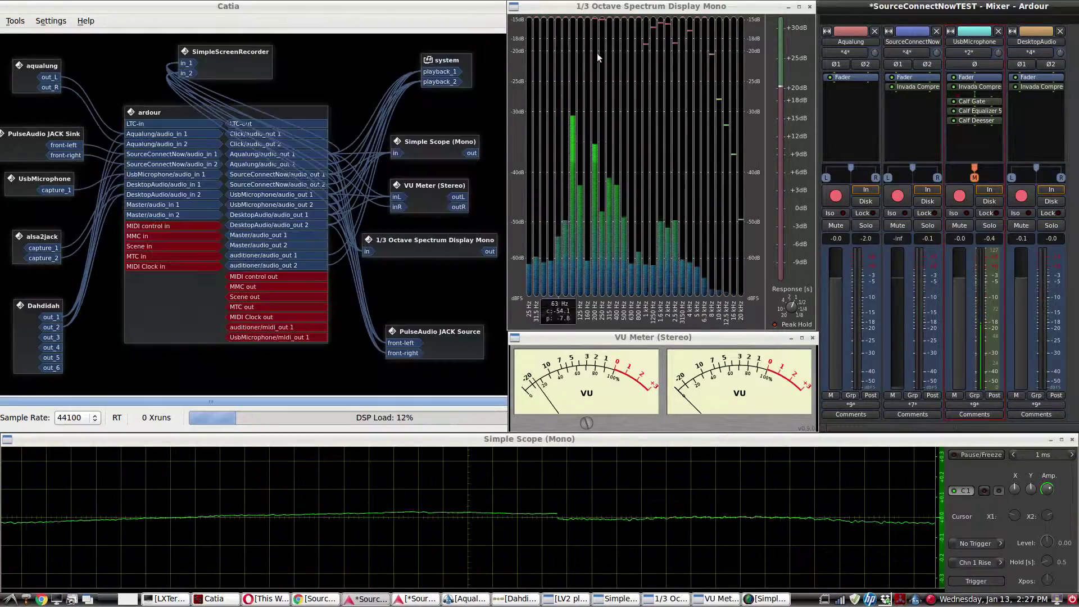
double_click(963, 119)
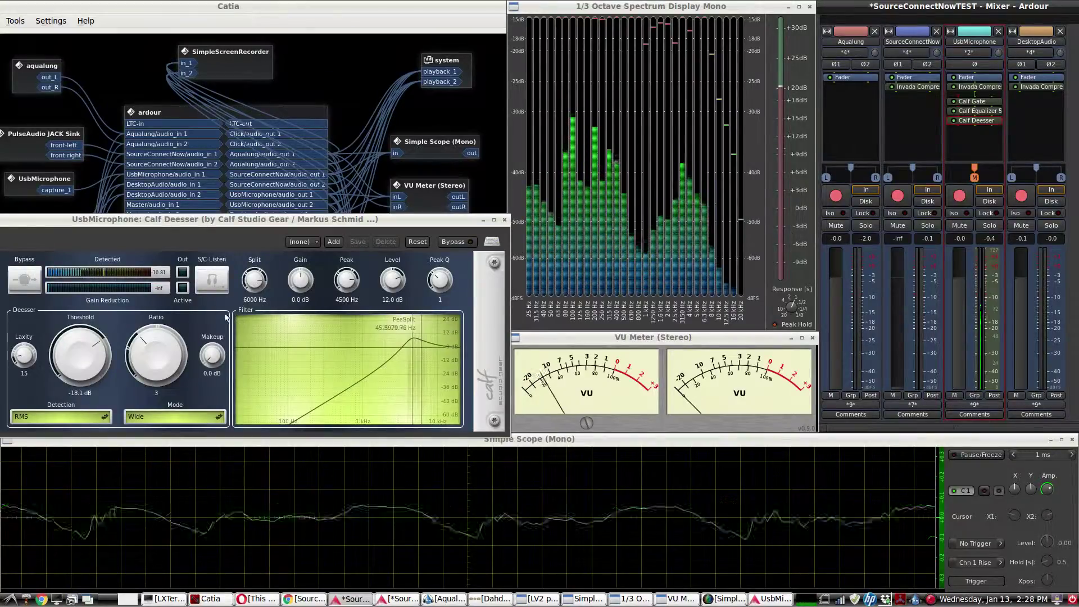
left_click(212, 282)
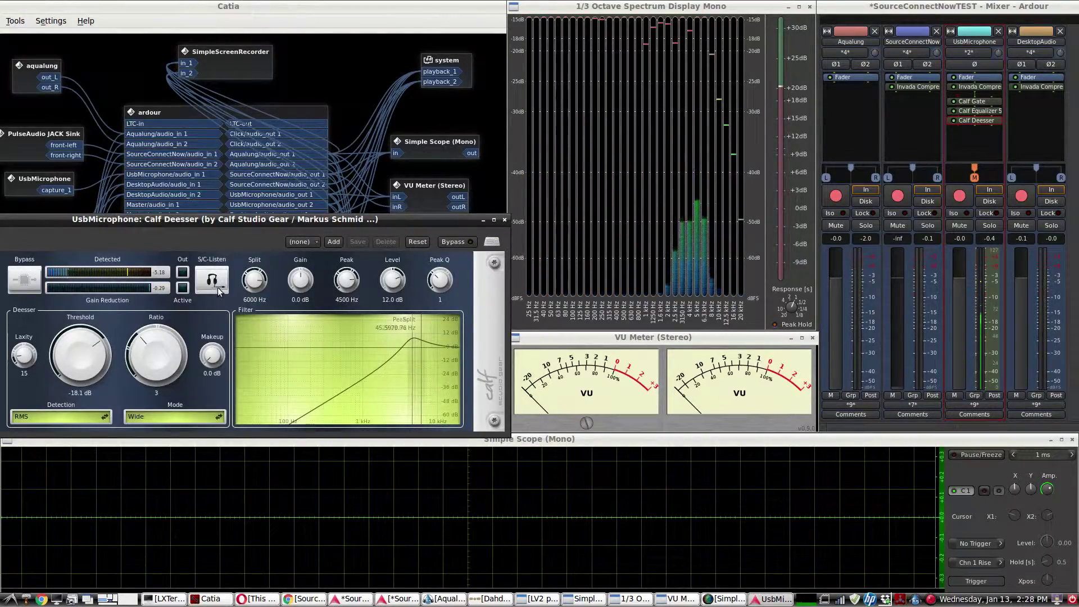
left_click(219, 291)
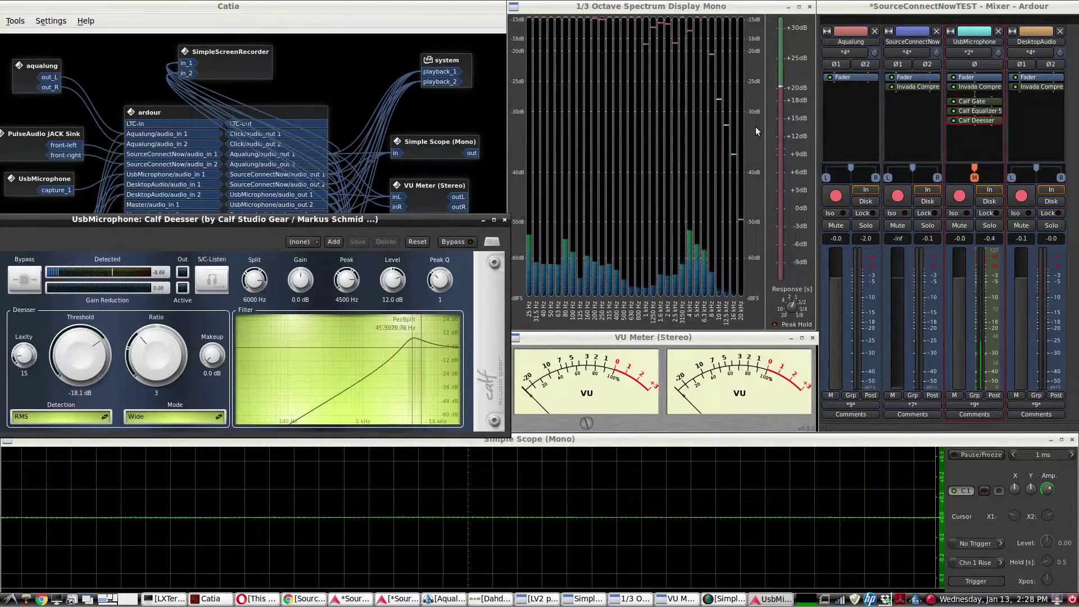
left_click(205, 287)
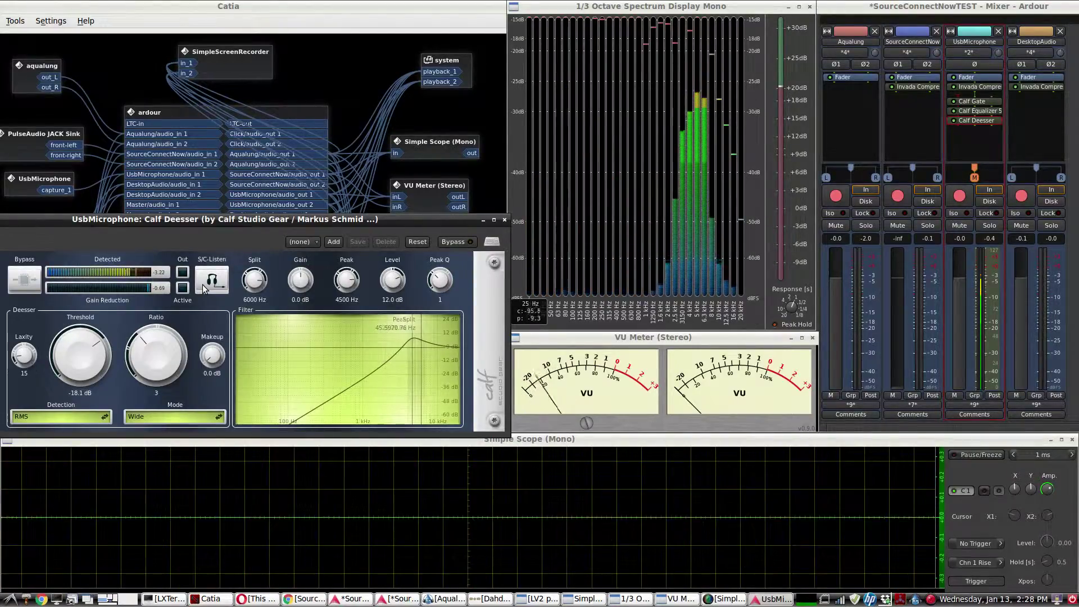
left_click(202, 284)
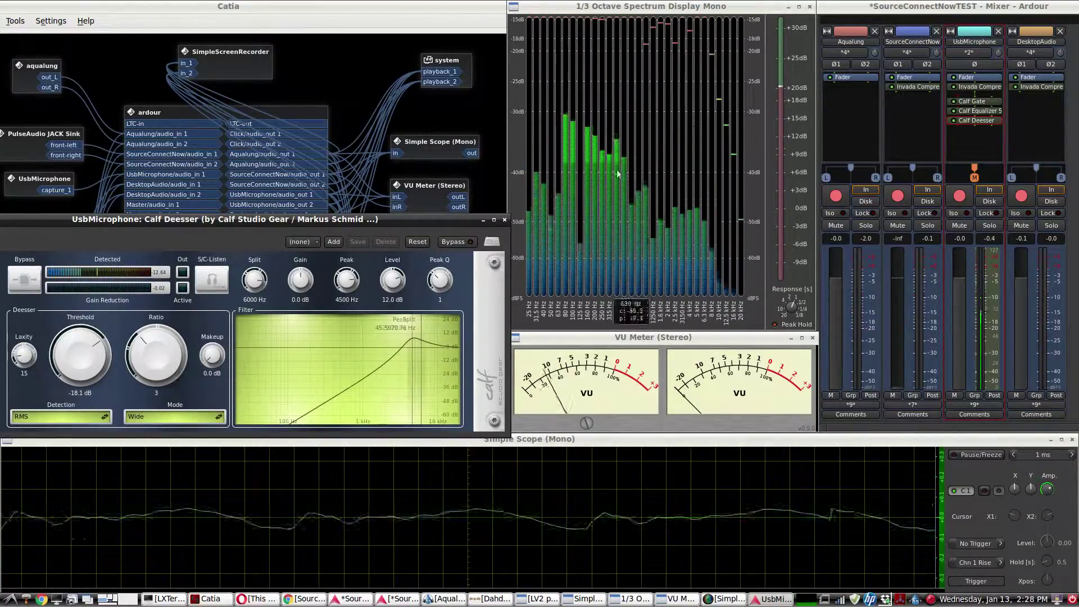
left_click(504, 220)
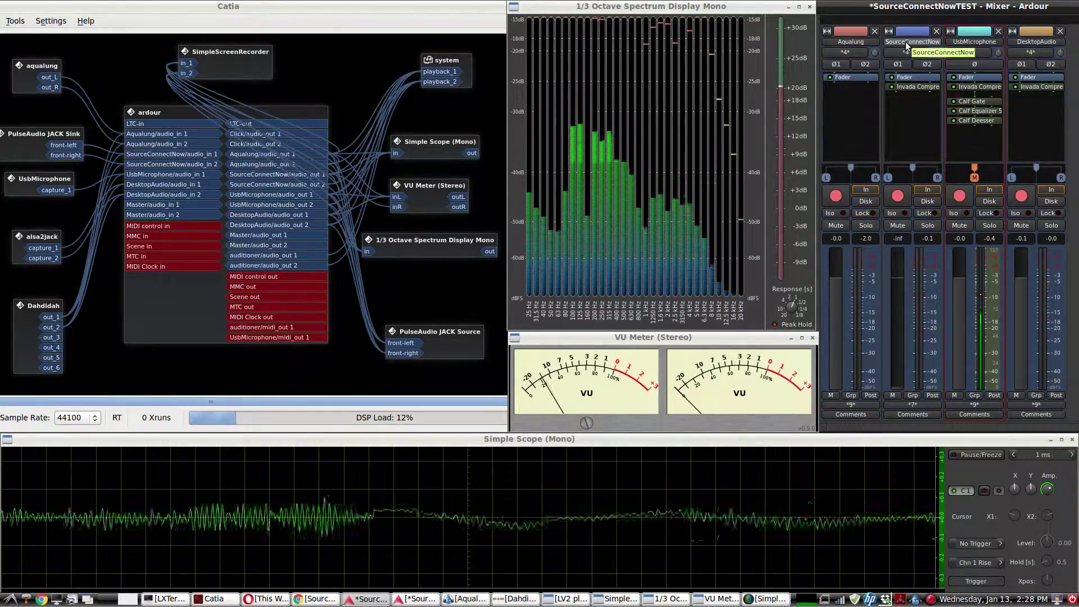
double_click(911, 87)
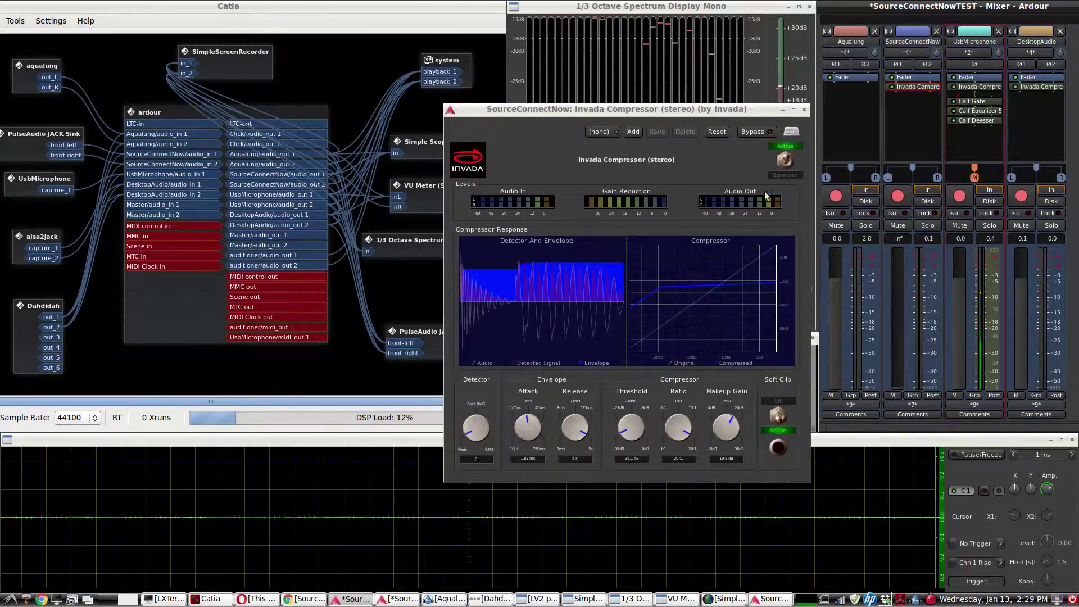
left_click_drag(760, 116, 454, 133)
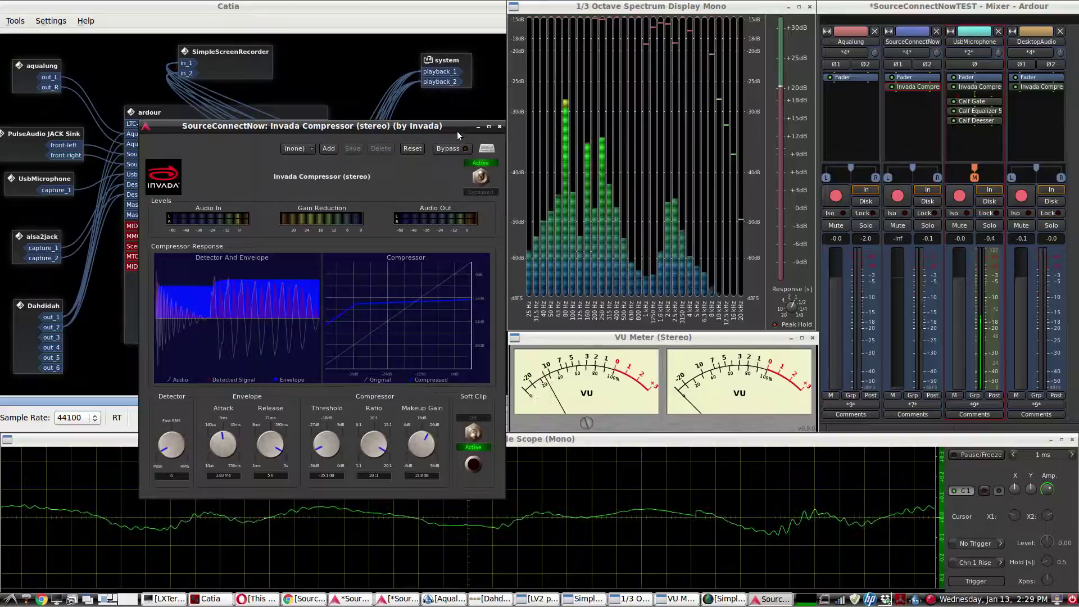
left_click(499, 129)
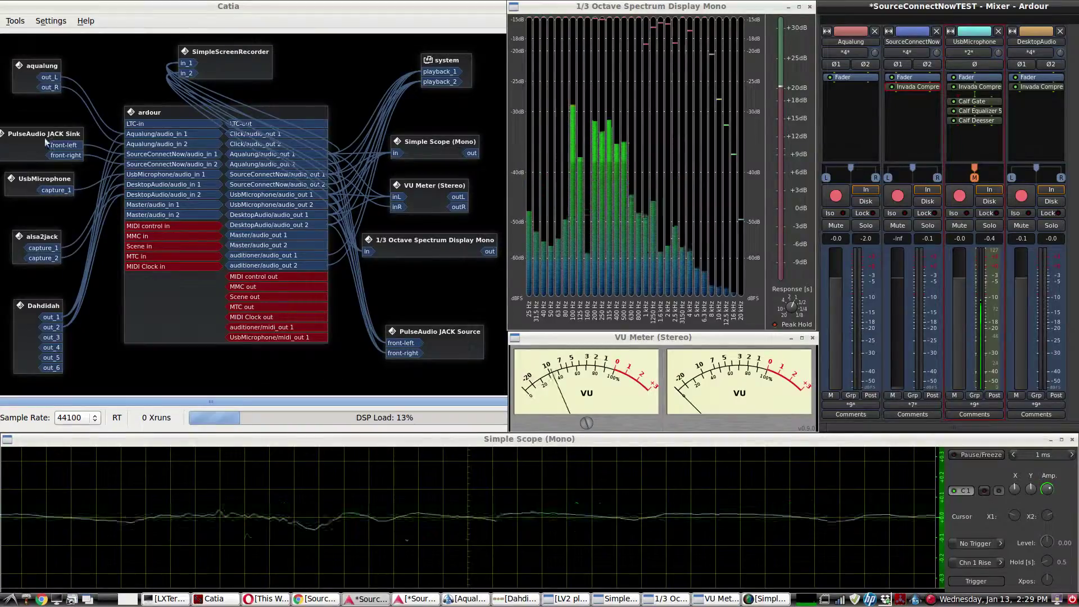
left_click_drag(32, 236, 34, 229)
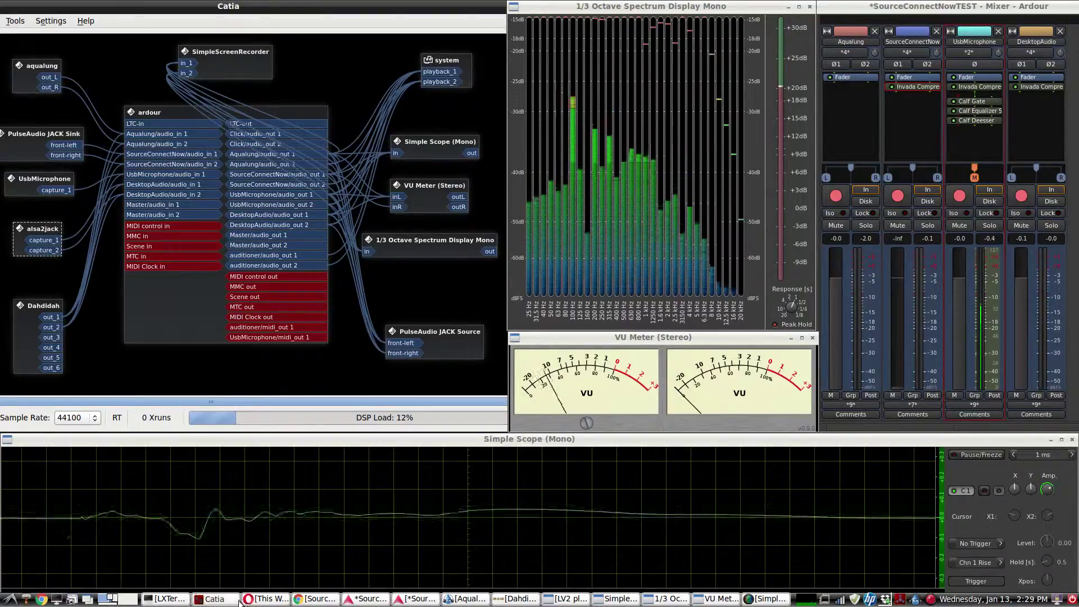
Step: Minimise the This Week in Radio Tech page and set the DesktopAudio fader to -32.7 dB
left_click(260, 599)
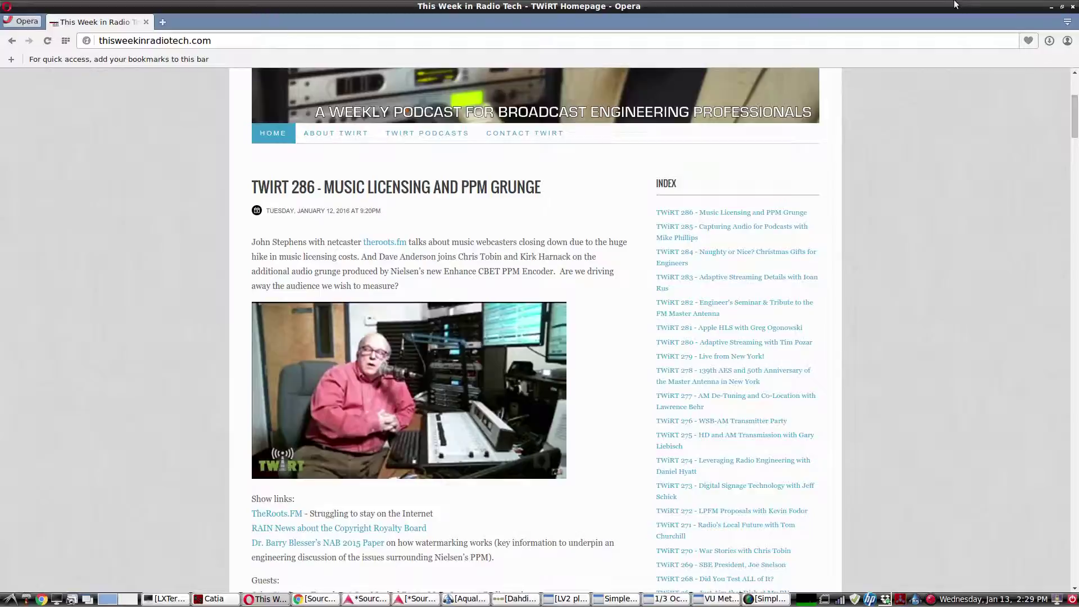
left_click(1051, 8)
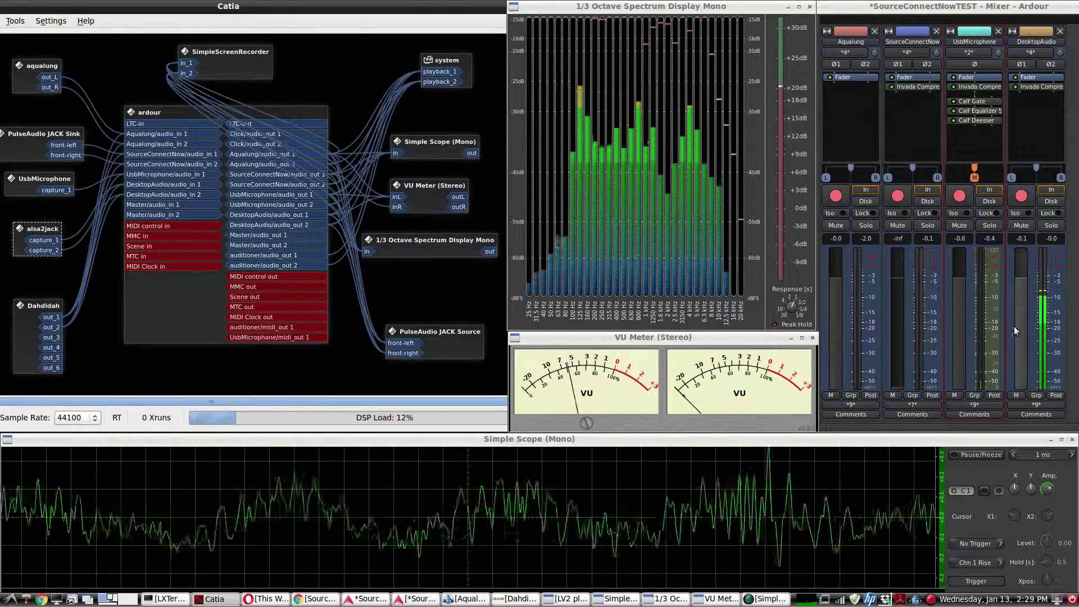
left_click_drag(1023, 279, 1021, 372)
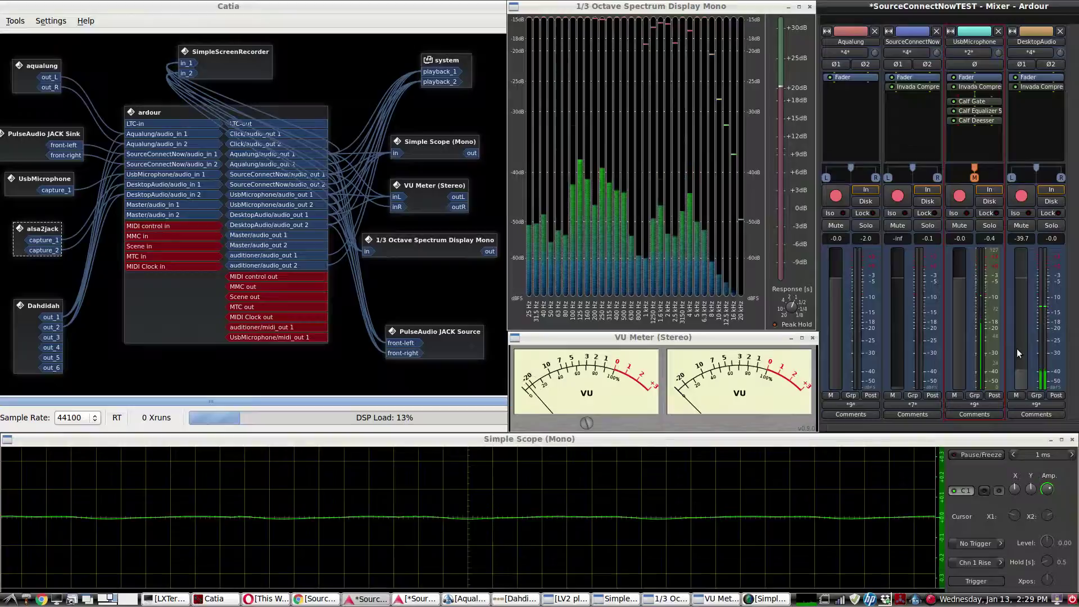
left_click_drag(1017, 369, 1019, 365)
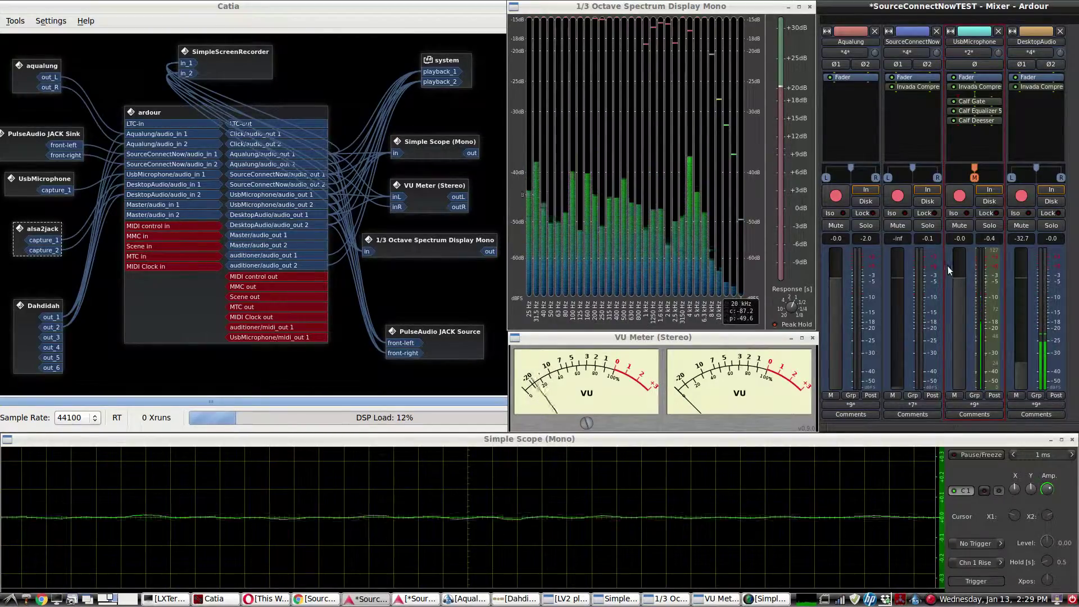
left_click(422, 194)
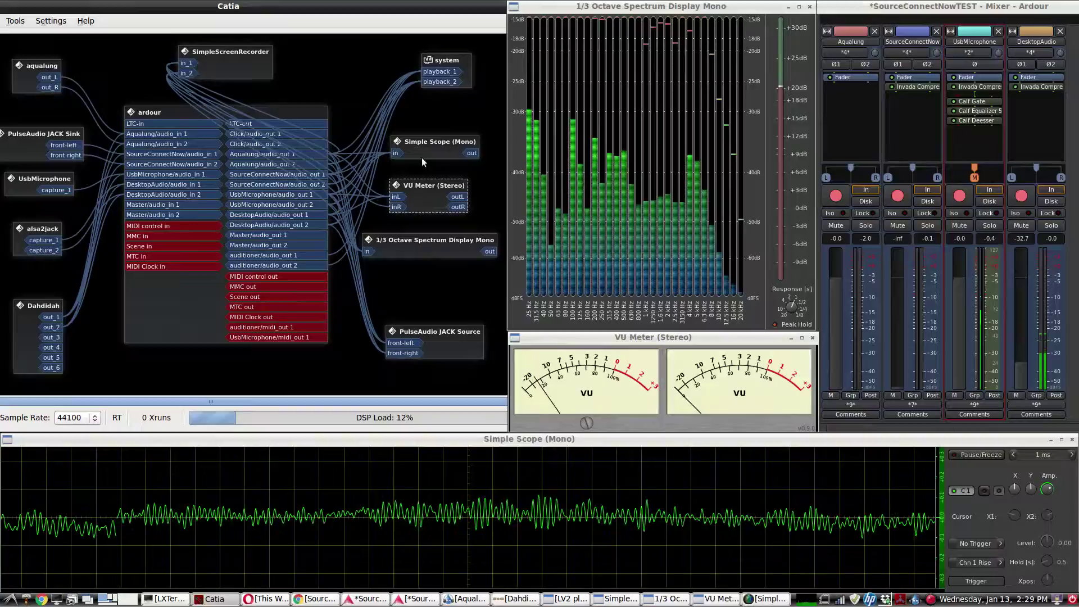
left_click_drag(432, 245, 430, 245)
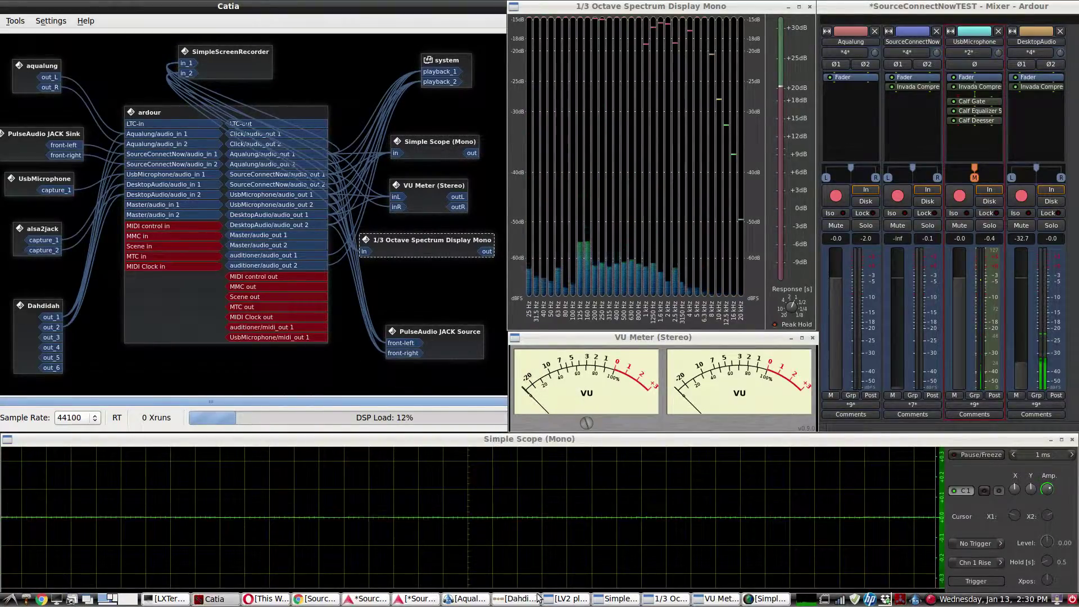
left_click(562, 598)
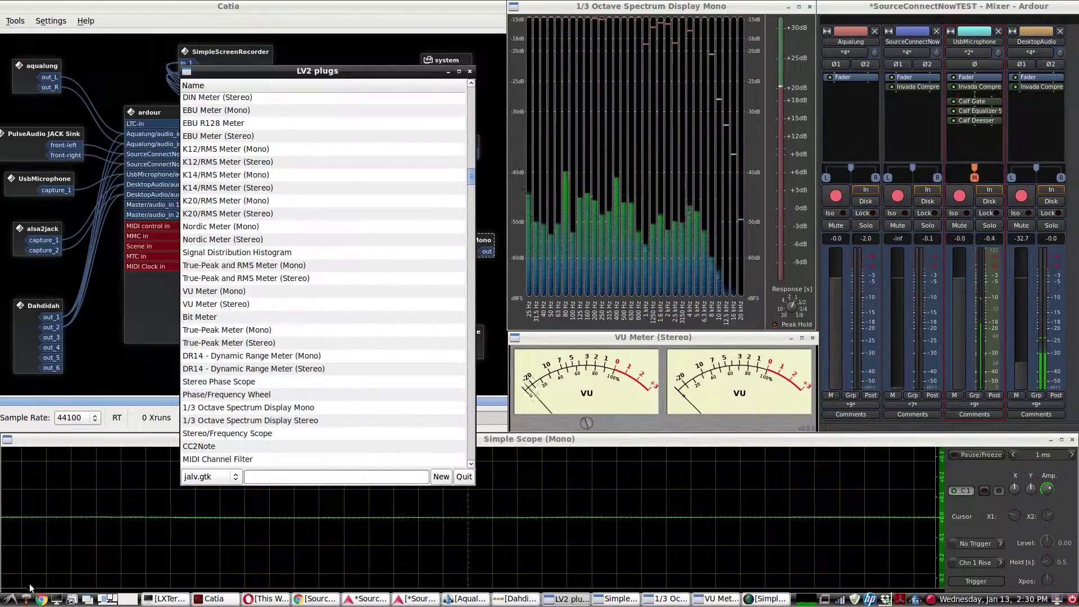
left_click(10, 599)
mouse_move(52, 515)
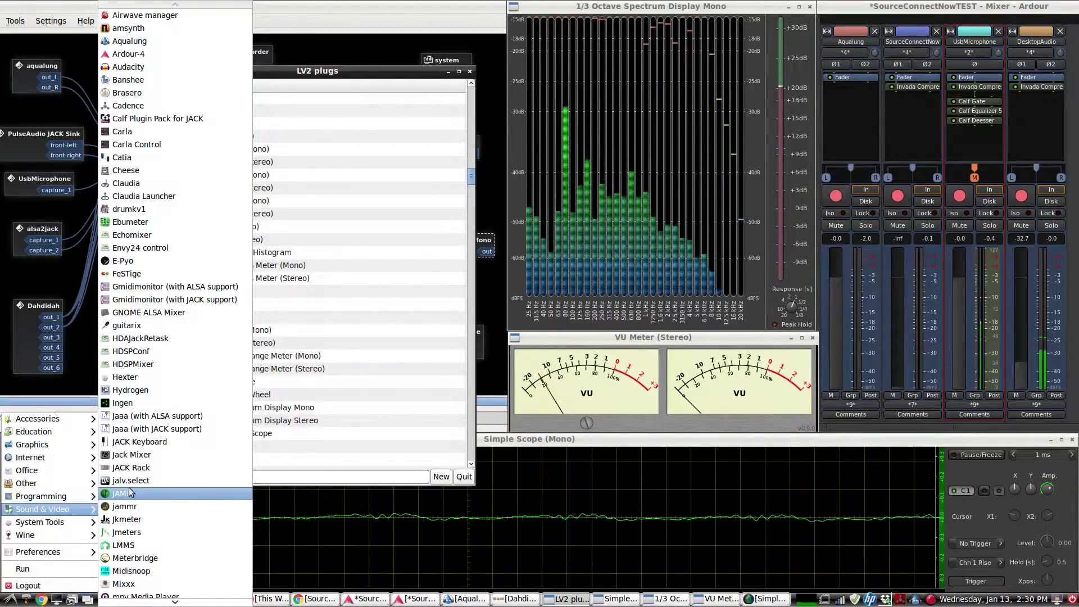
left_click(330, 76)
scroll(247, 258, "down", 5)
scroll(248, 247, "up", 5)
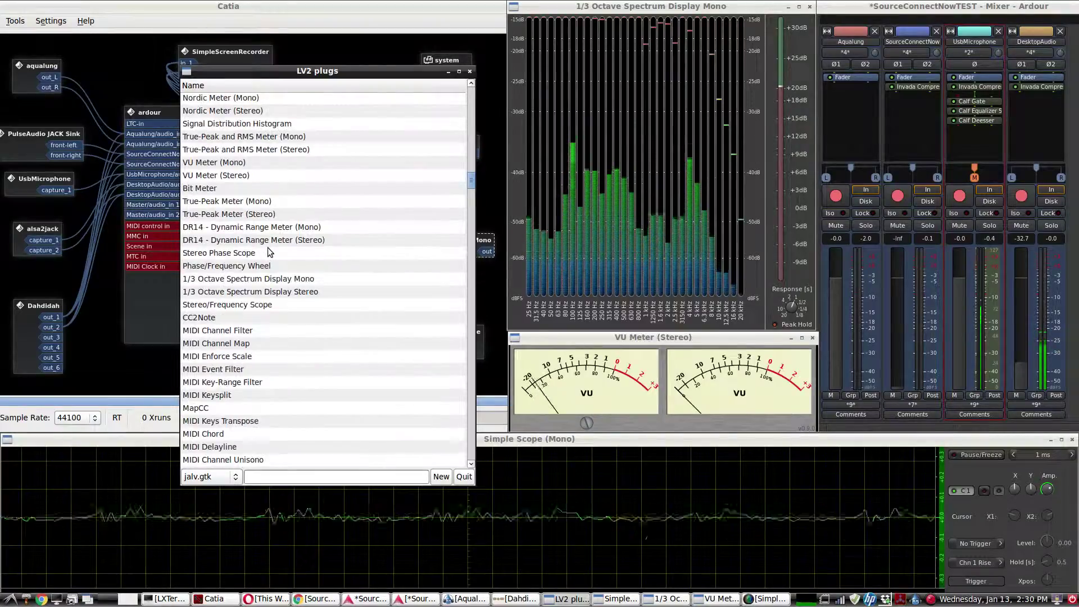
right_click(248, 240)
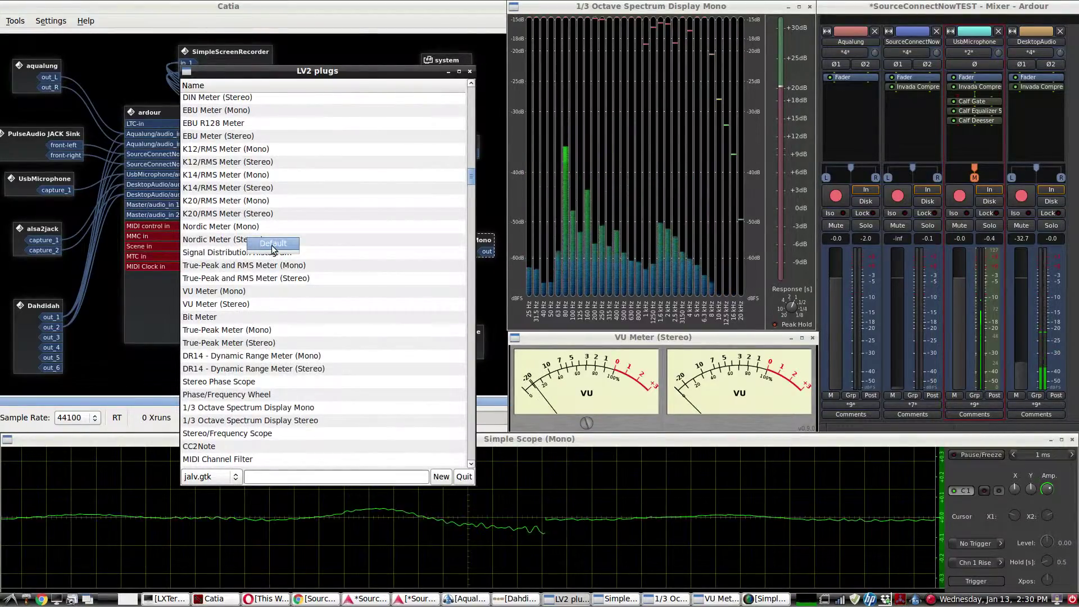
left_click(378, 74)
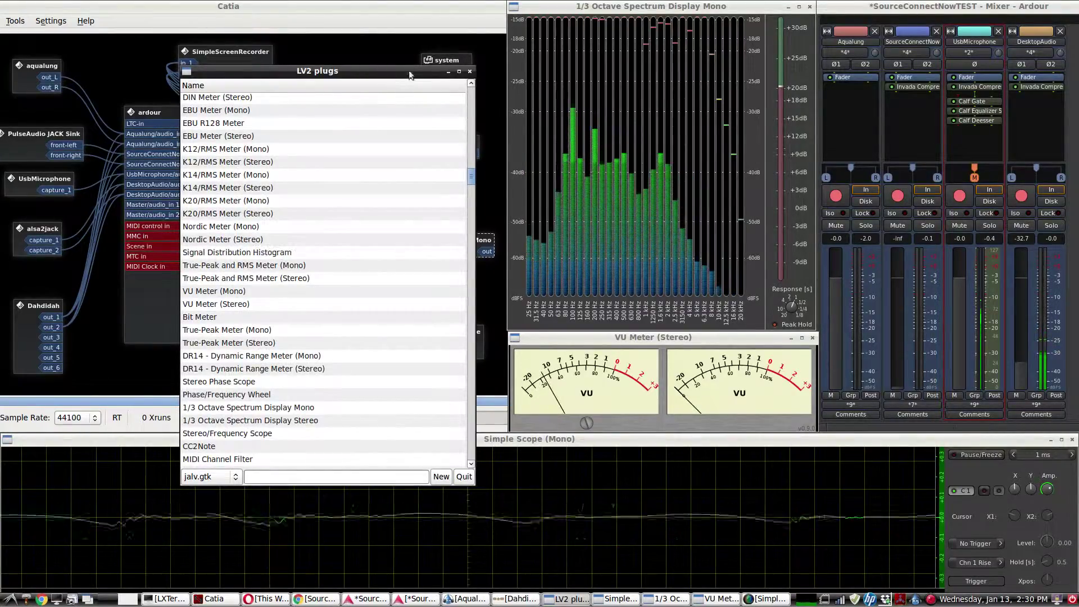
left_click(447, 71)
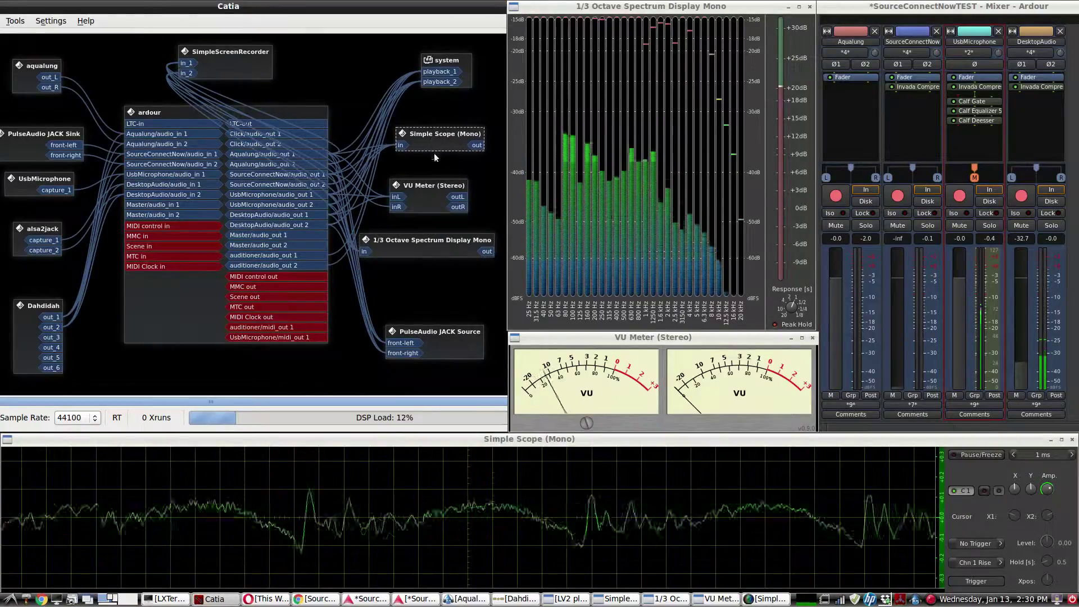
Step: Reposition the VU Meter and Spectrum Display nodes, and turn DesktopAudio down to -inf
left_click_drag(436, 186, 444, 178)
left_click_drag(436, 247, 441, 247)
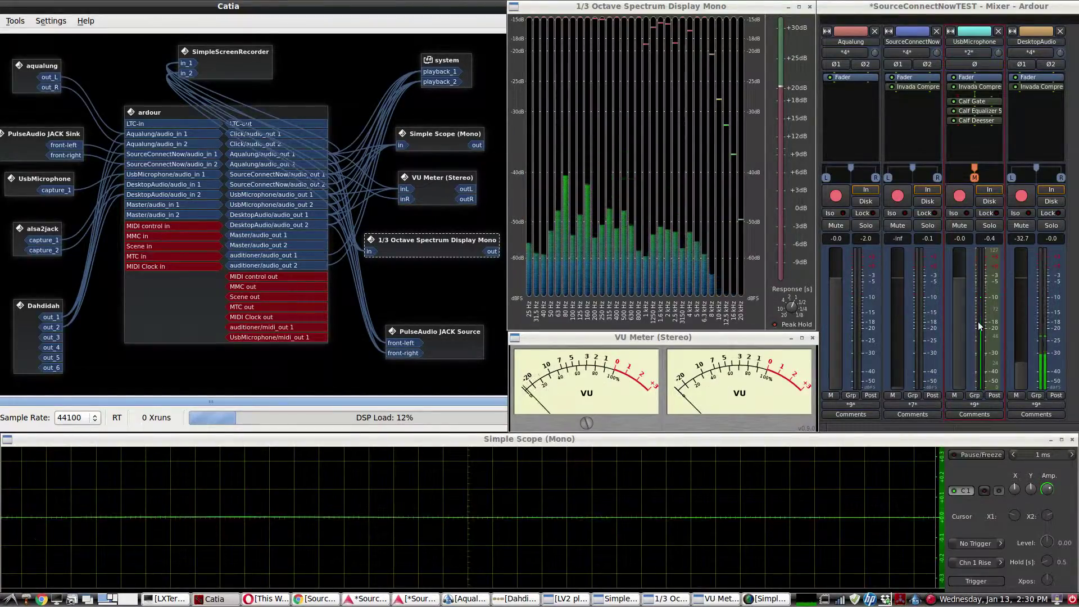
left_click_drag(1020, 362, 1024, 393)
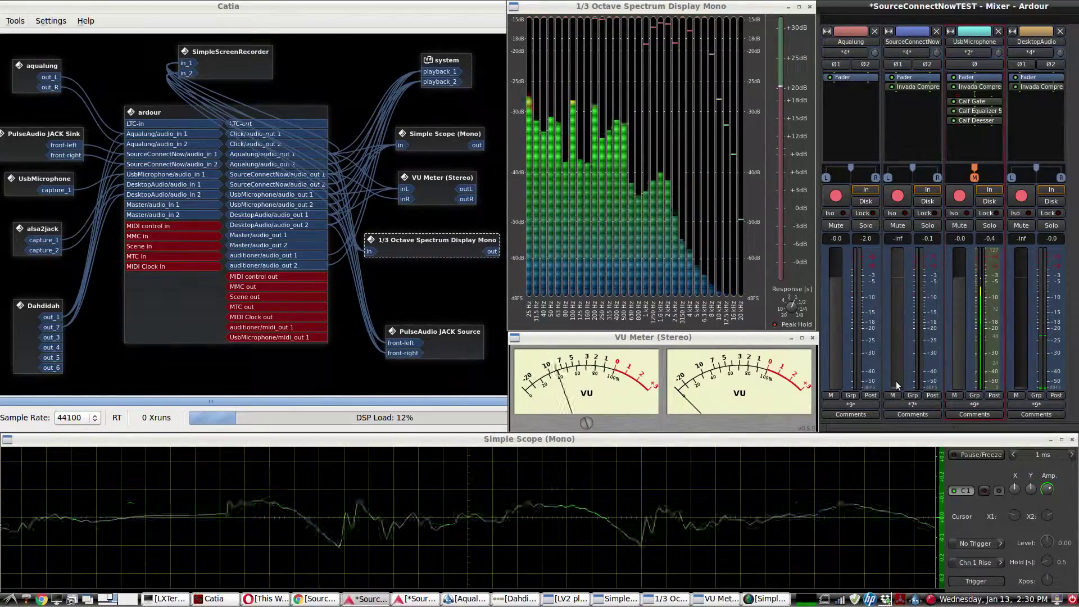
Step: Try SourceConnectNow at -21.5 dB and -12.9 dB, then pull it down to -83.8 dB
left_click_drag(898, 376, 899, 343)
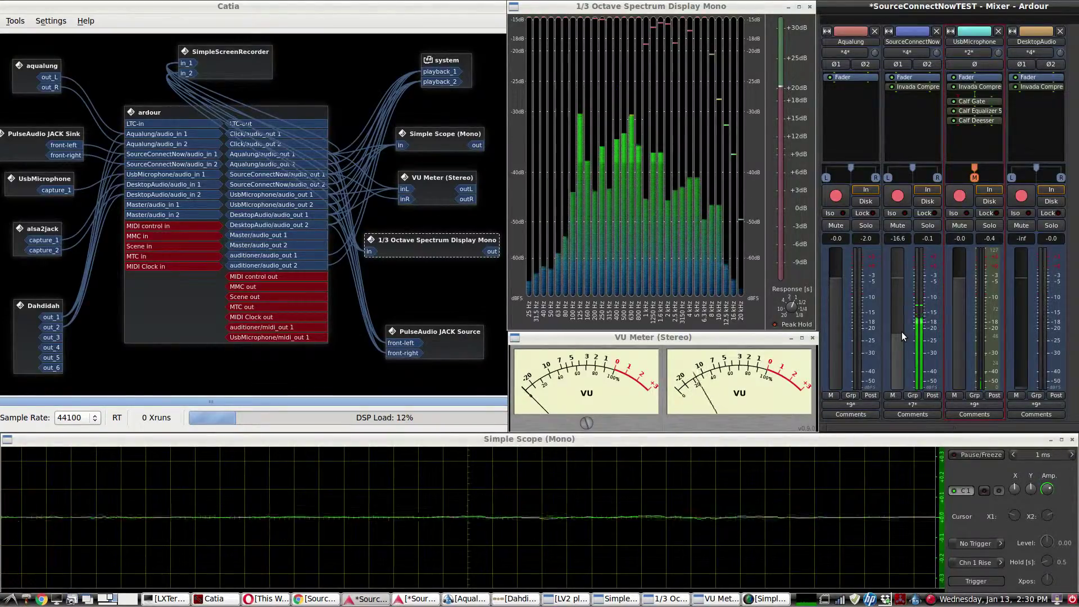
left_click_drag(902, 333, 899, 324)
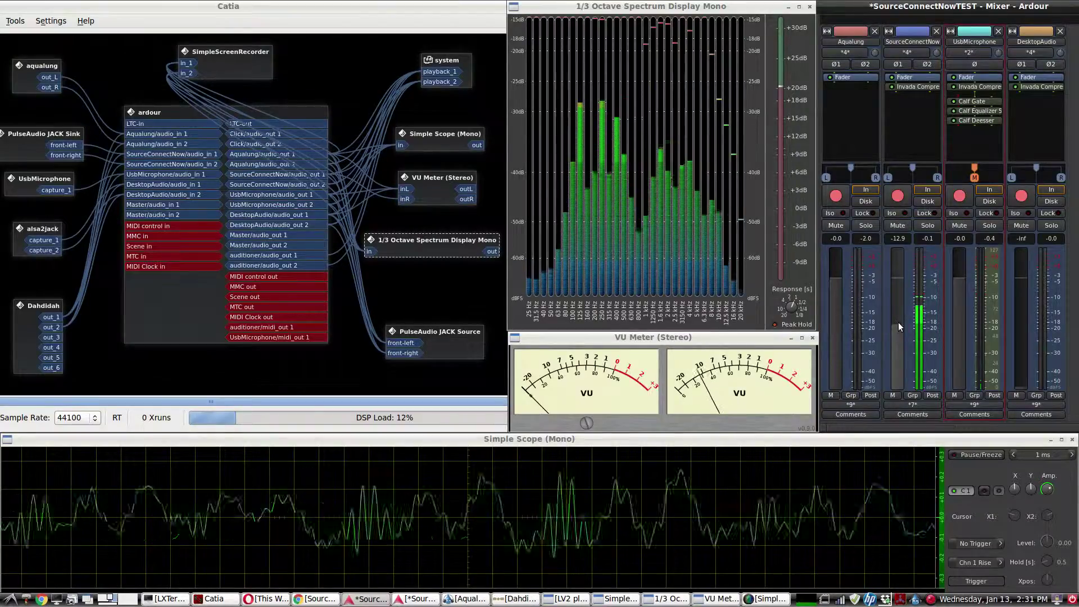
left_click_drag(898, 322, 912, 413)
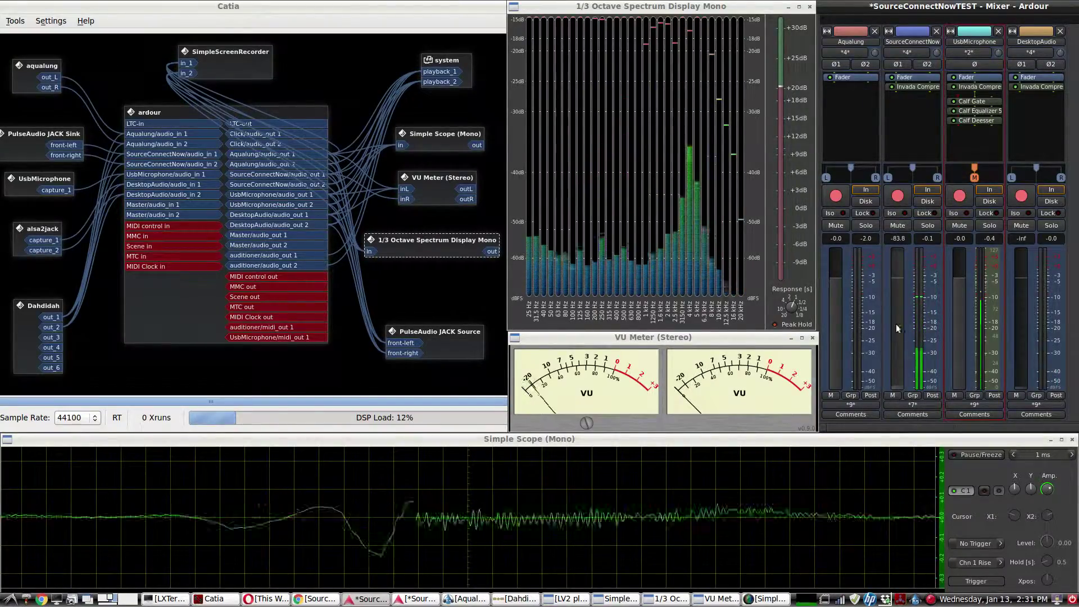
scroll(896, 324, "up", 1)
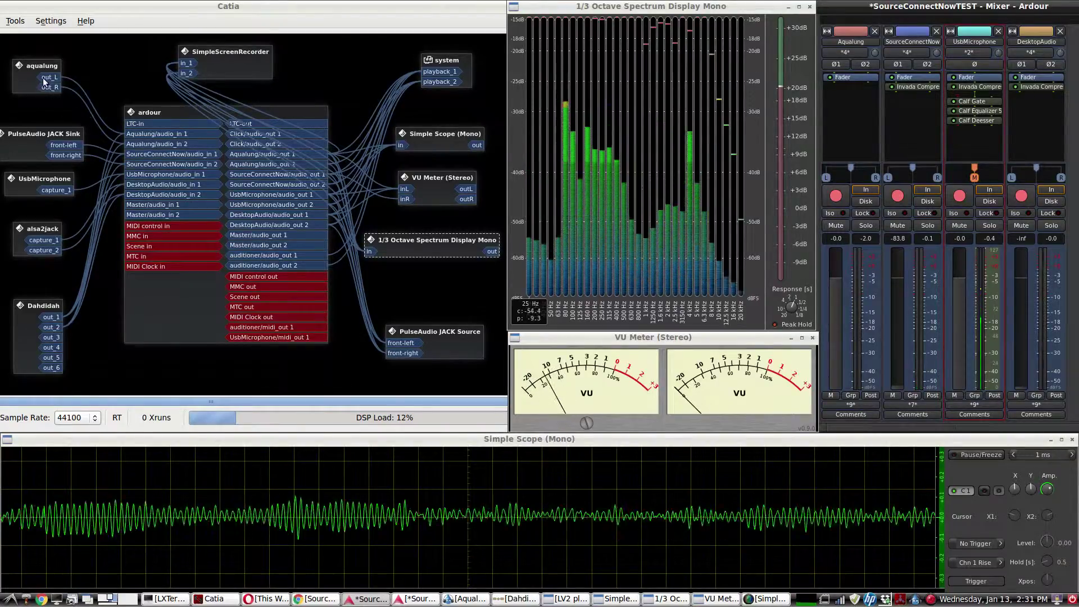
Step: Nudge the aqualung, PulseAudio JACK Sink, UsbMicrophone, alsa2jack and Dahdidah boxes into a tighter left column
left_click_drag(40, 66, 41, 61)
left_click_drag(27, 137, 33, 131)
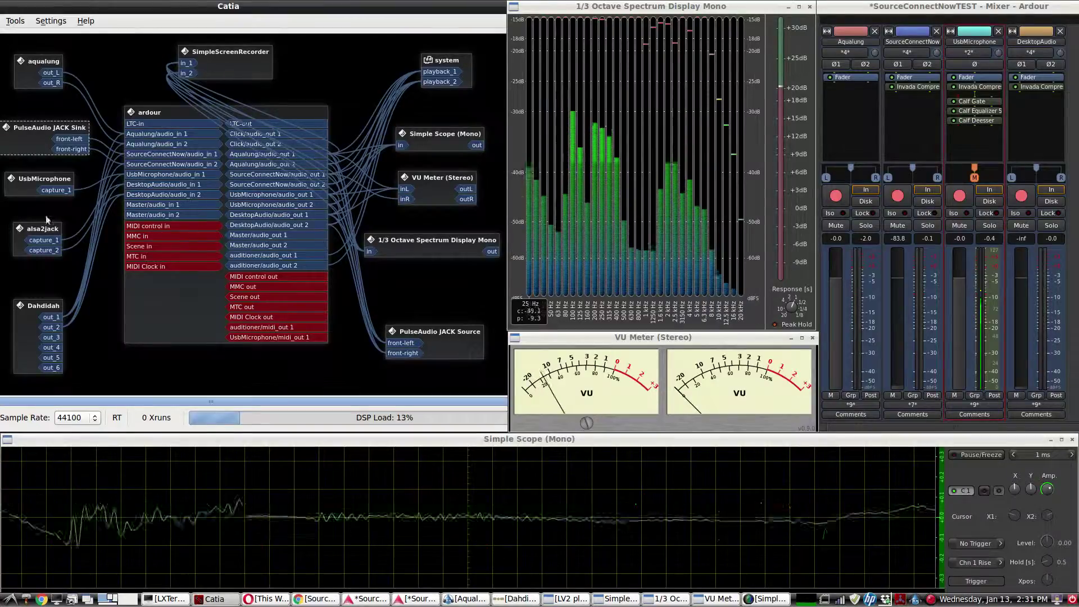
left_click_drag(27, 184, 31, 185)
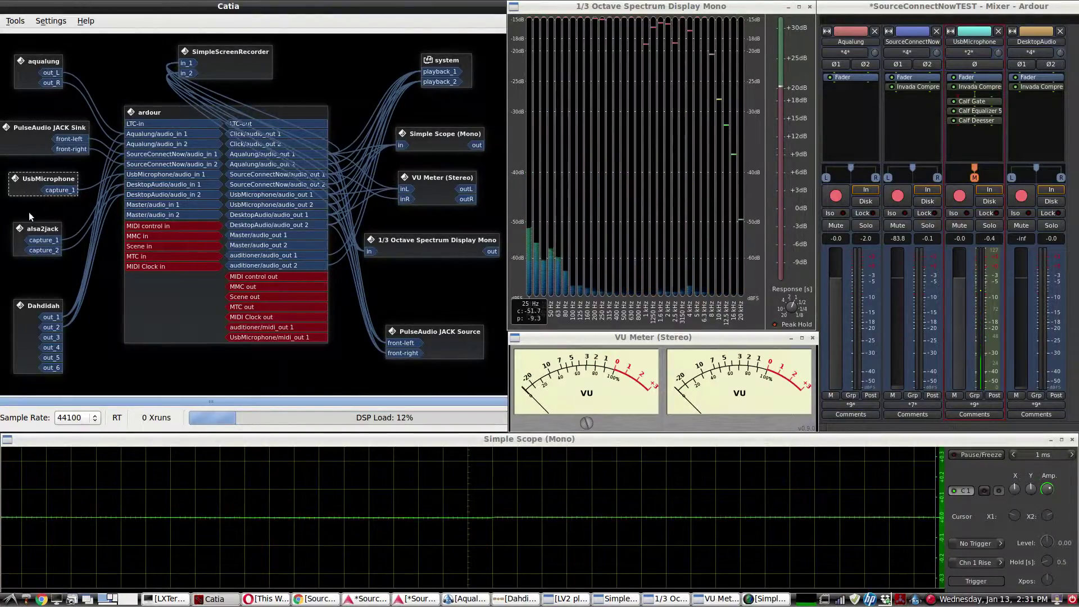
left_click_drag(31, 229, 36, 225)
left_click_drag(44, 306, 58, 292)
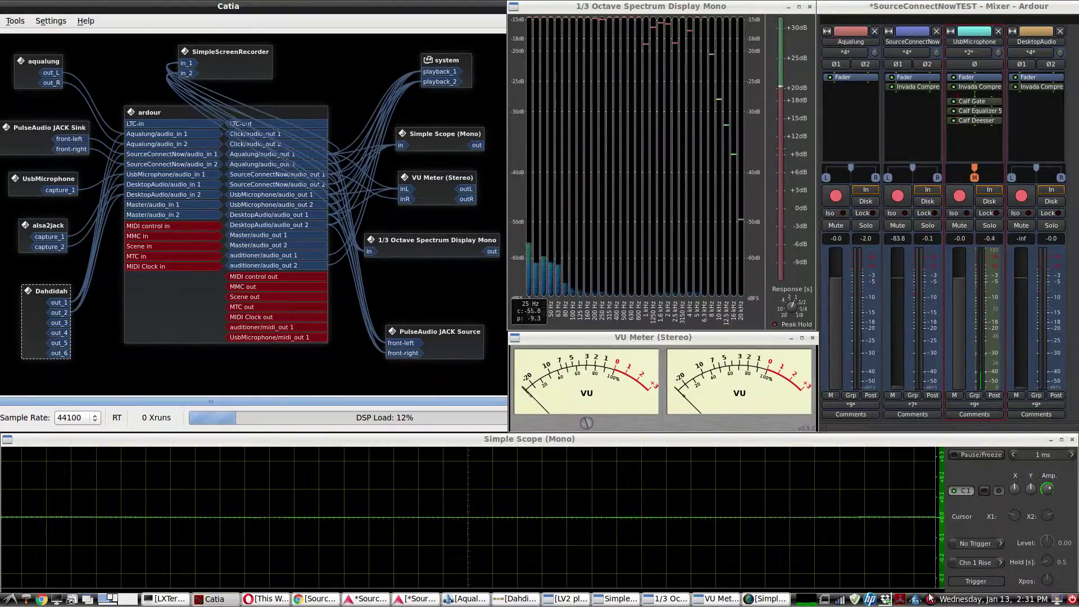
Step: In Cadence, review the ALSA Audio and PulseAudio bridge status, ending on the ALSA Audio details
left_click(898, 601)
left_click(818, 310)
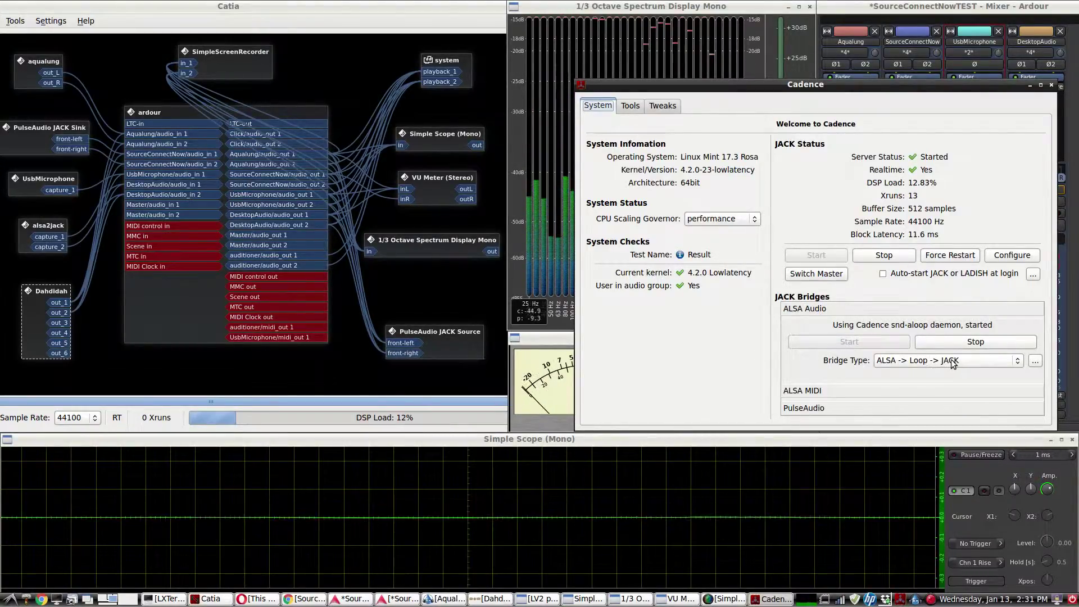
left_click(816, 406)
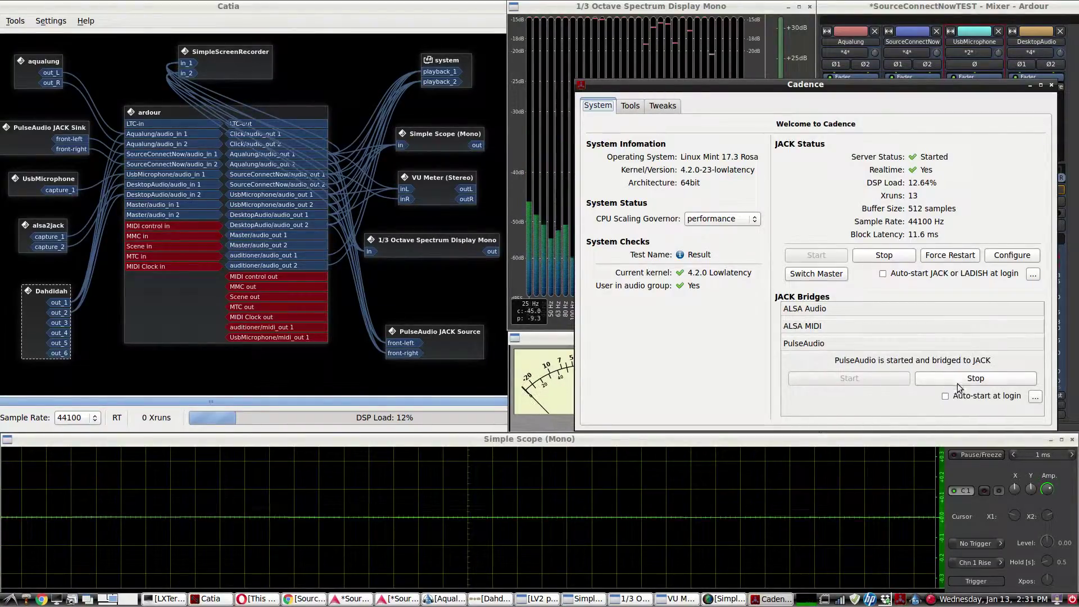
left_click(812, 311)
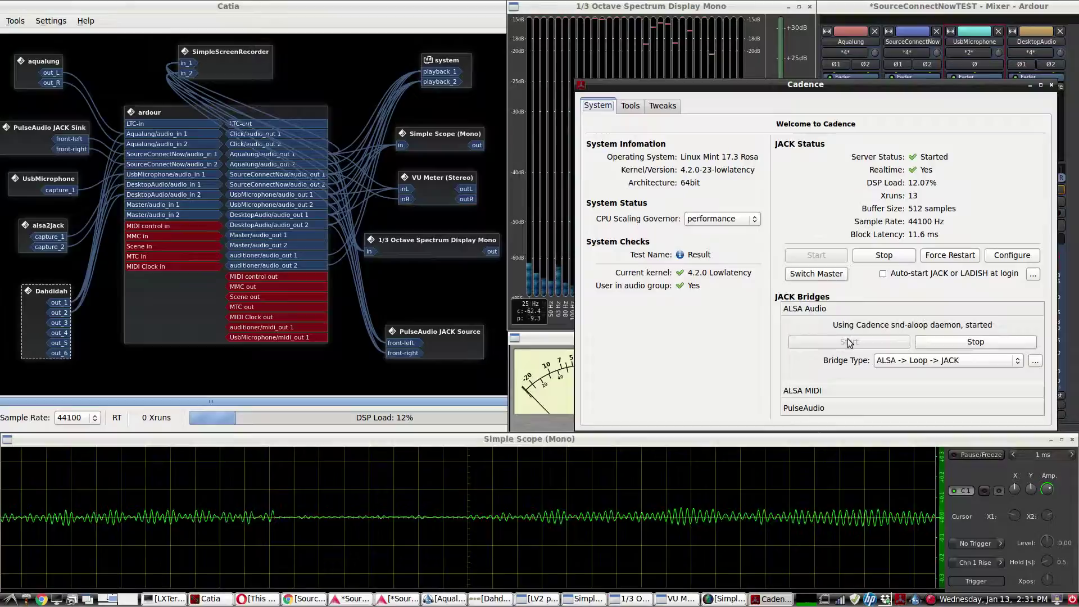
left_click(817, 409)
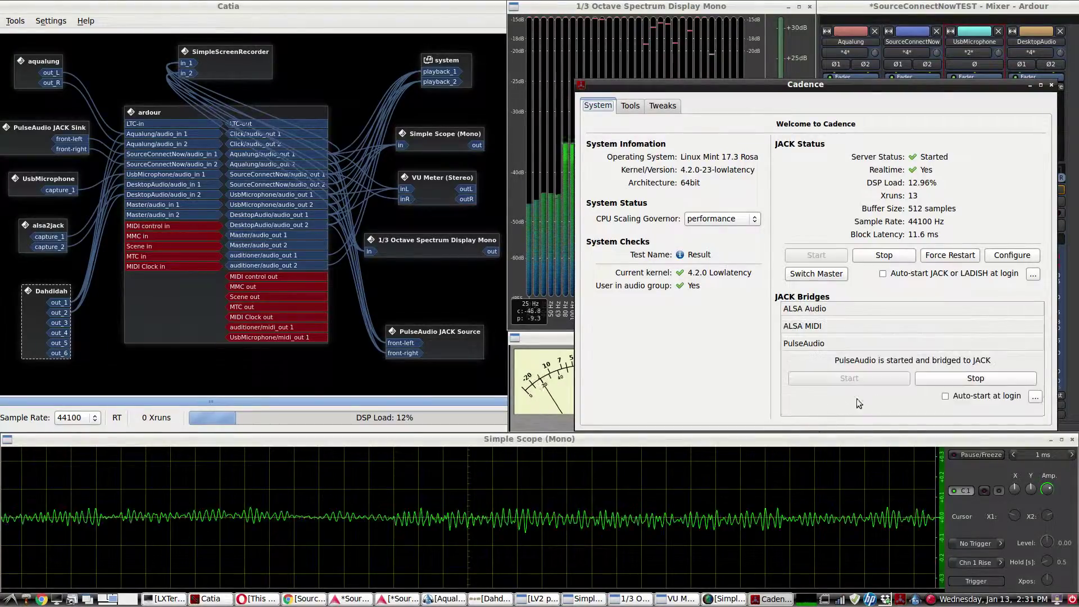
left_click(800, 310)
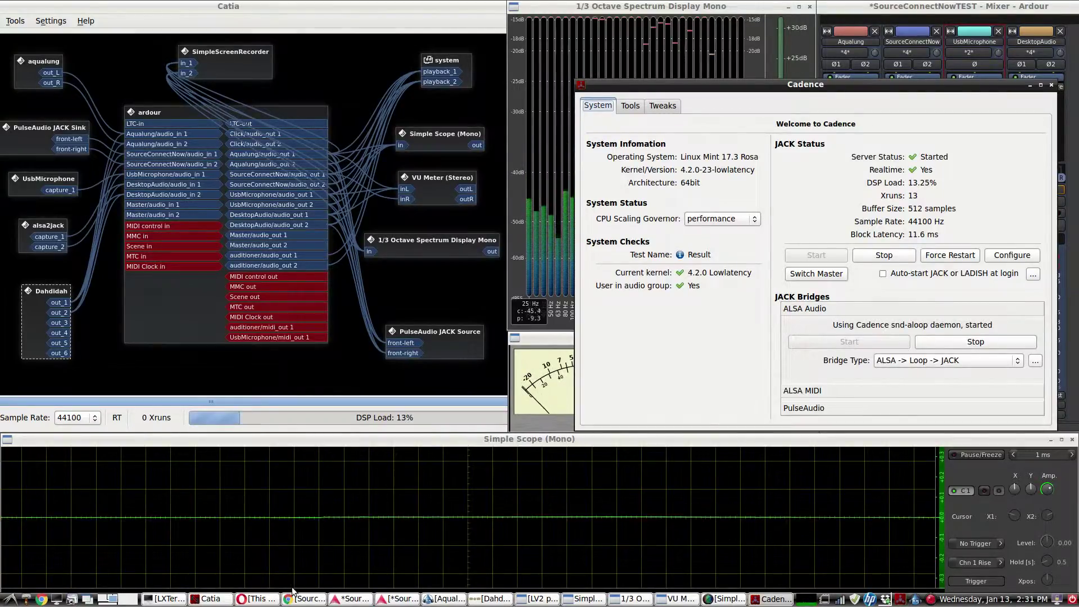
Step: Resume the embedded podcast video on the radio-tech page, then minimise Opera
left_click(255, 599)
scroll(258, 534, "down", 1)
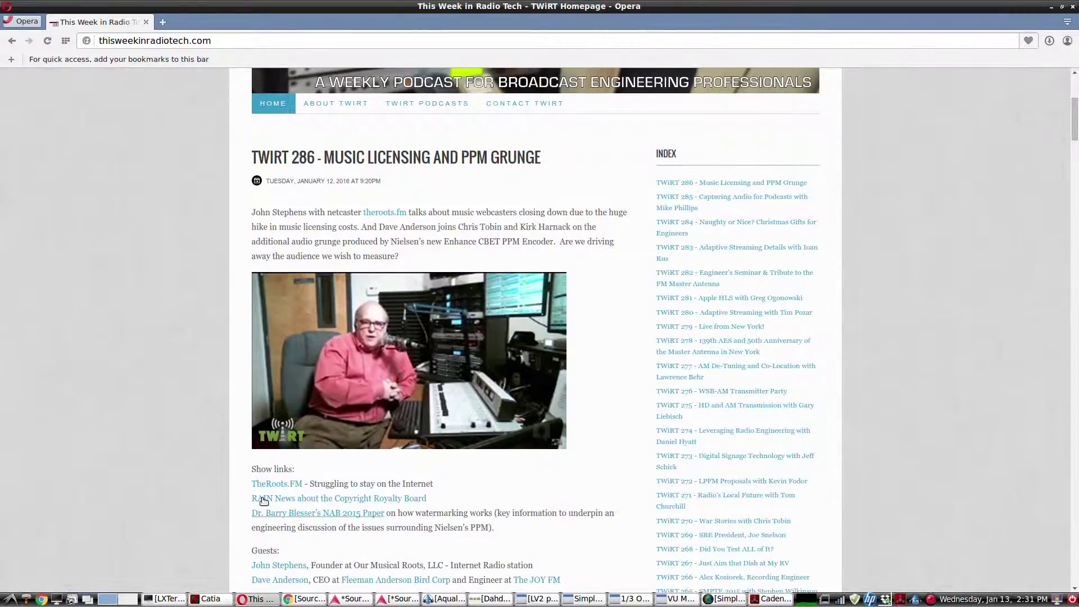
left_click(270, 439)
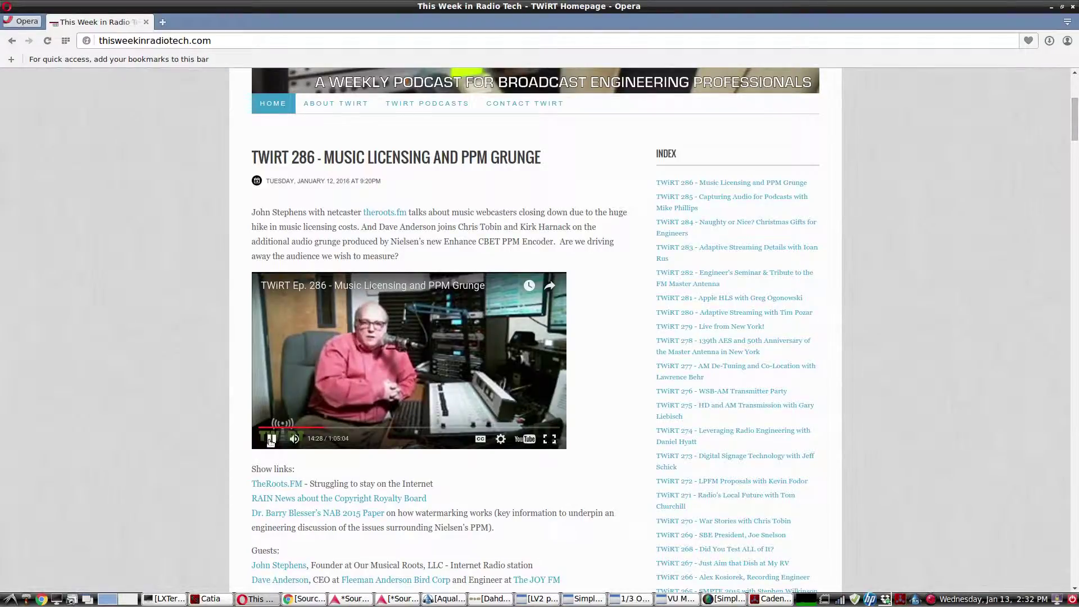
left_click(1051, 6)
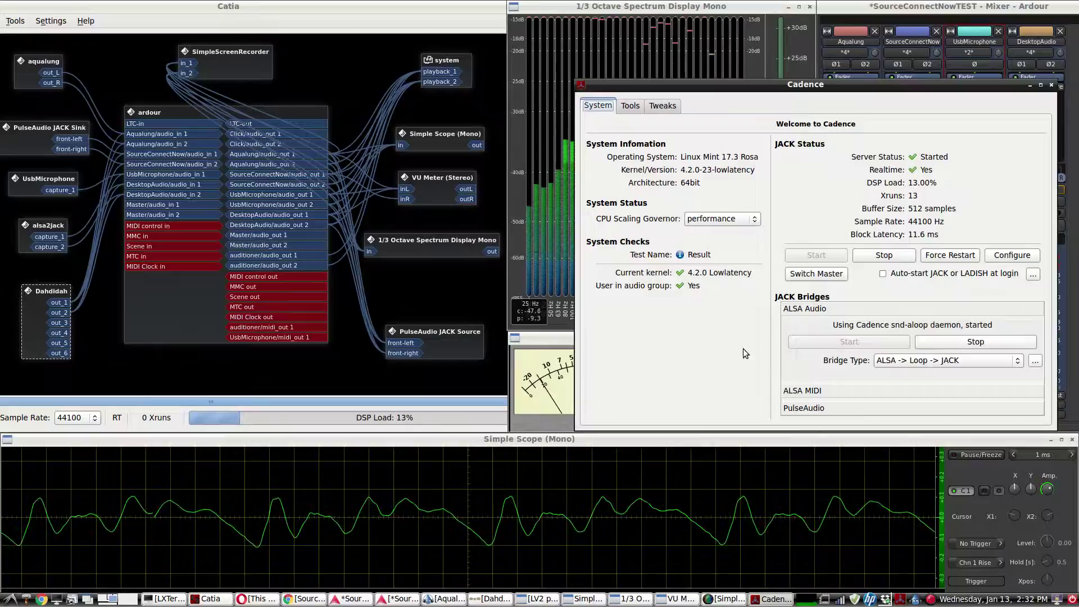
Step: Confirm PulseAudio is bridged to JACK, then bring the Source-Connect Now call page forward
left_click(800, 412)
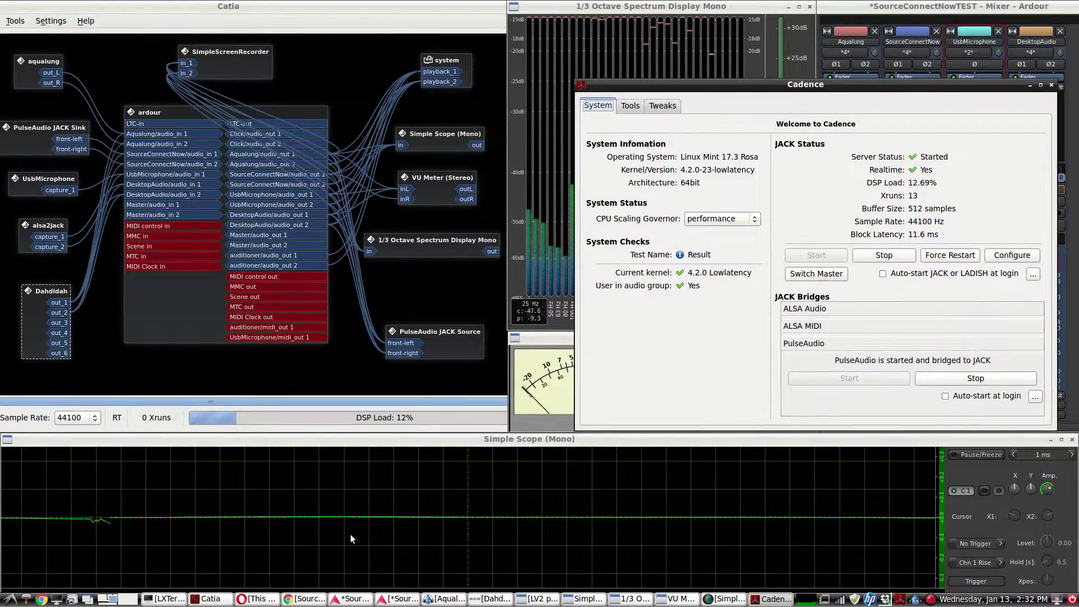
left_click(304, 598)
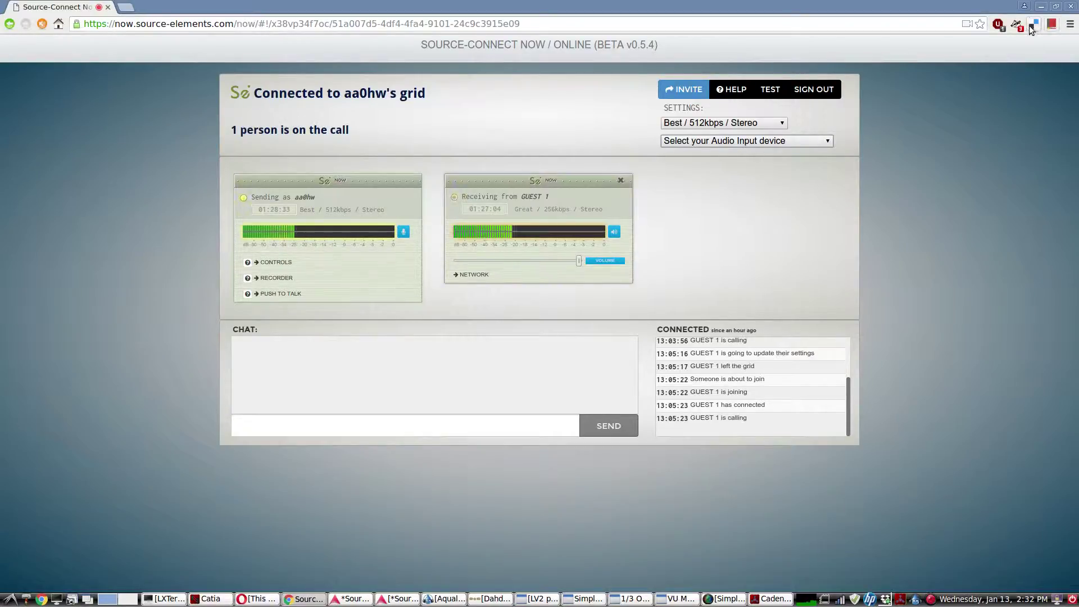
left_click(1040, 7)
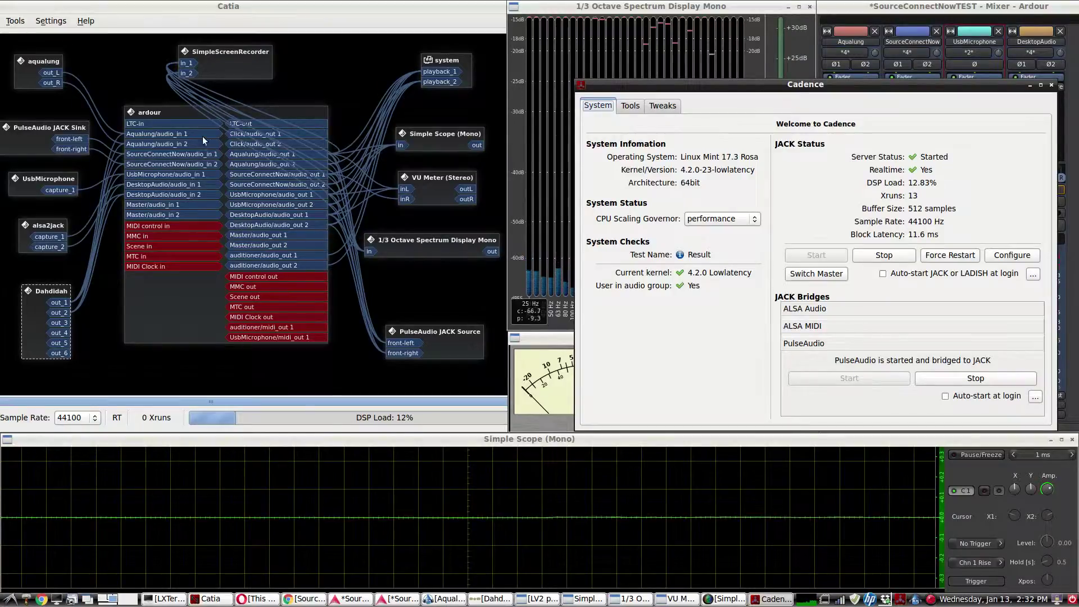
left_click(191, 114)
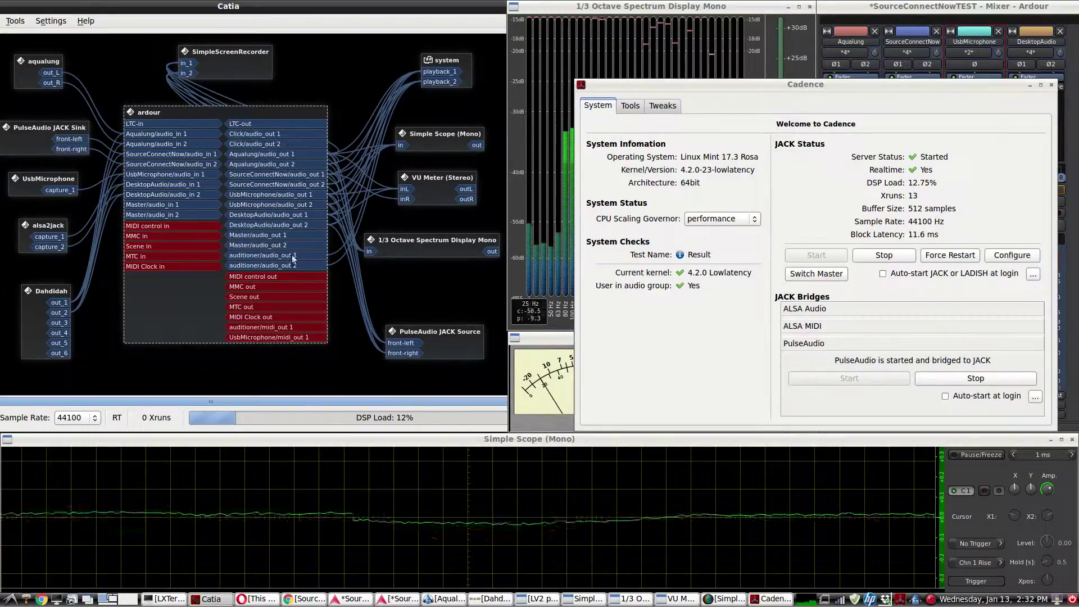
left_click(405, 600)
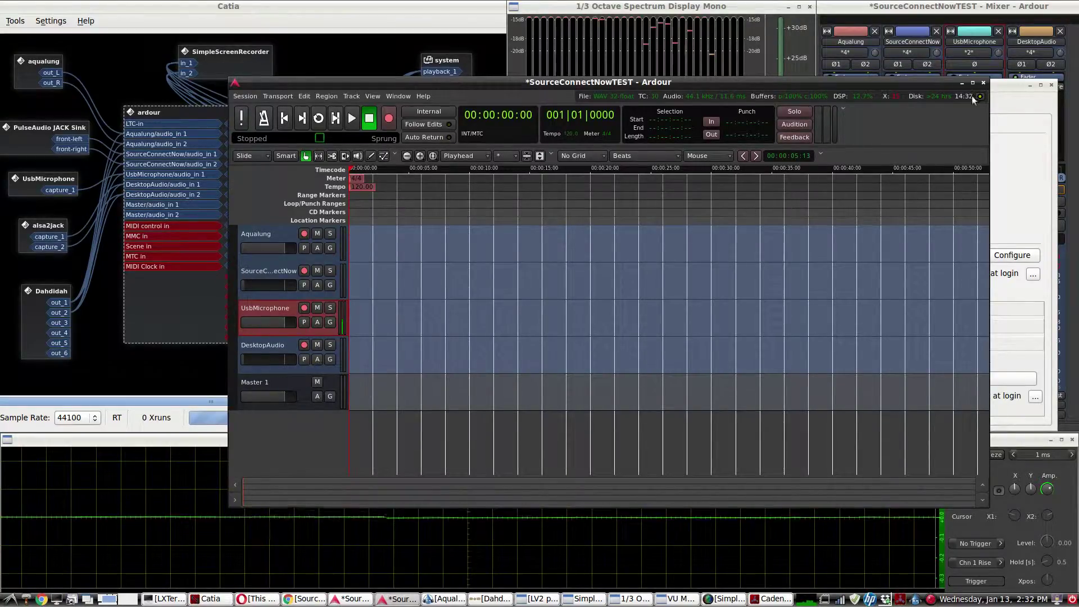
left_click(962, 82)
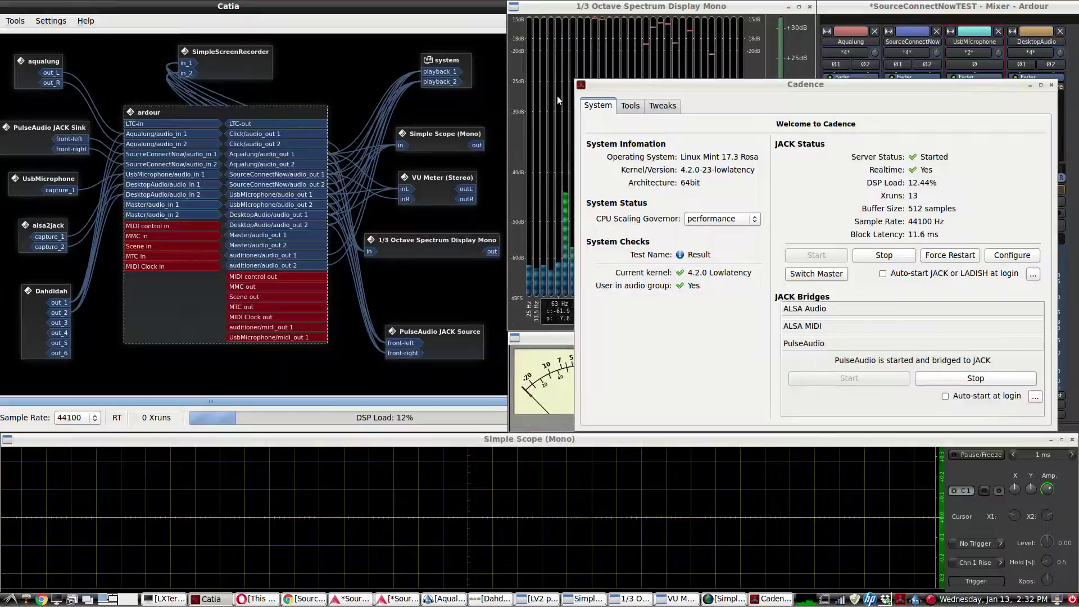
left_click_drag(1013, 86, 915, 135)
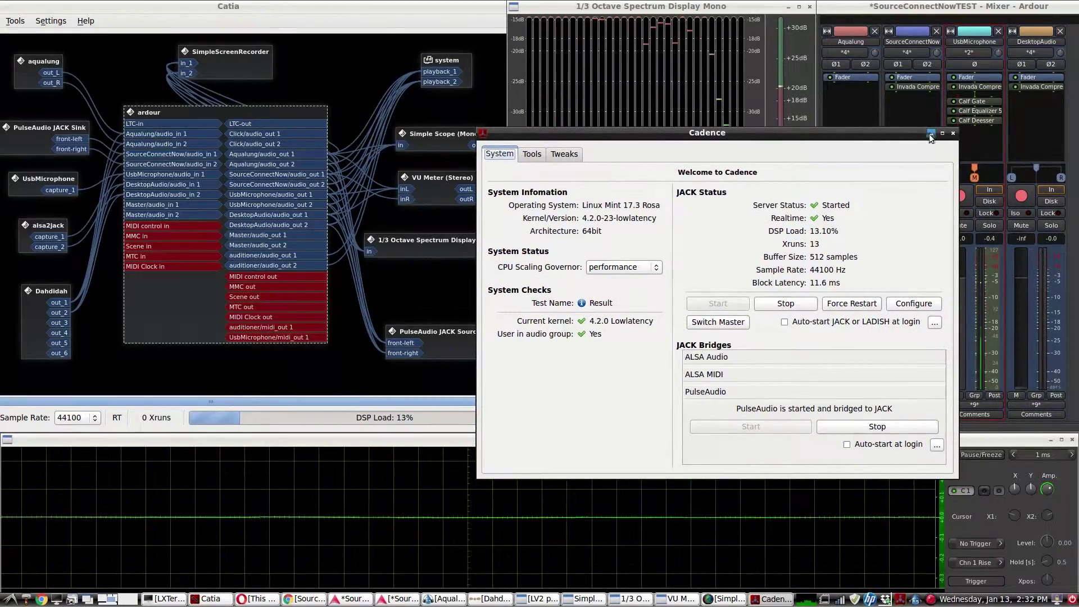
left_click(303, 599)
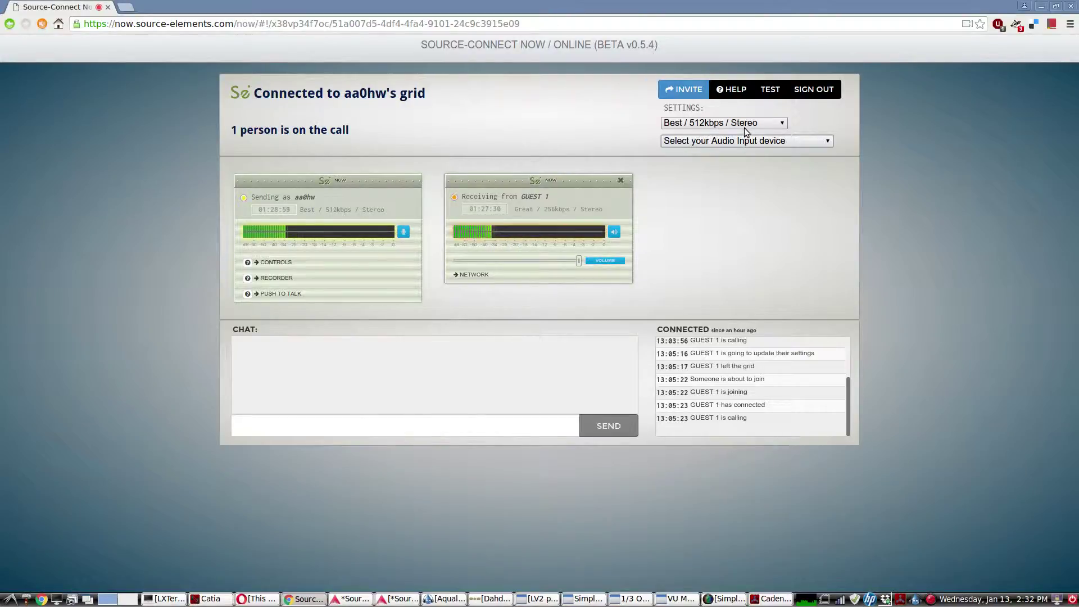
Step: Leave call quality at Best / 512kbps / Stereo and minimise the Source-Connect Now page
left_click(781, 125)
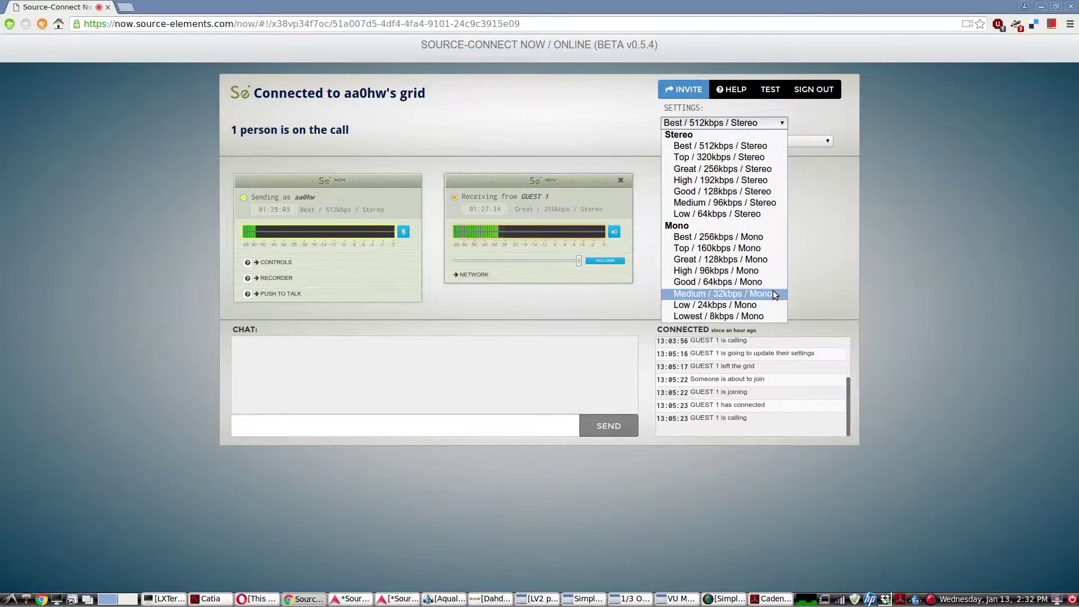
left_click(827, 239)
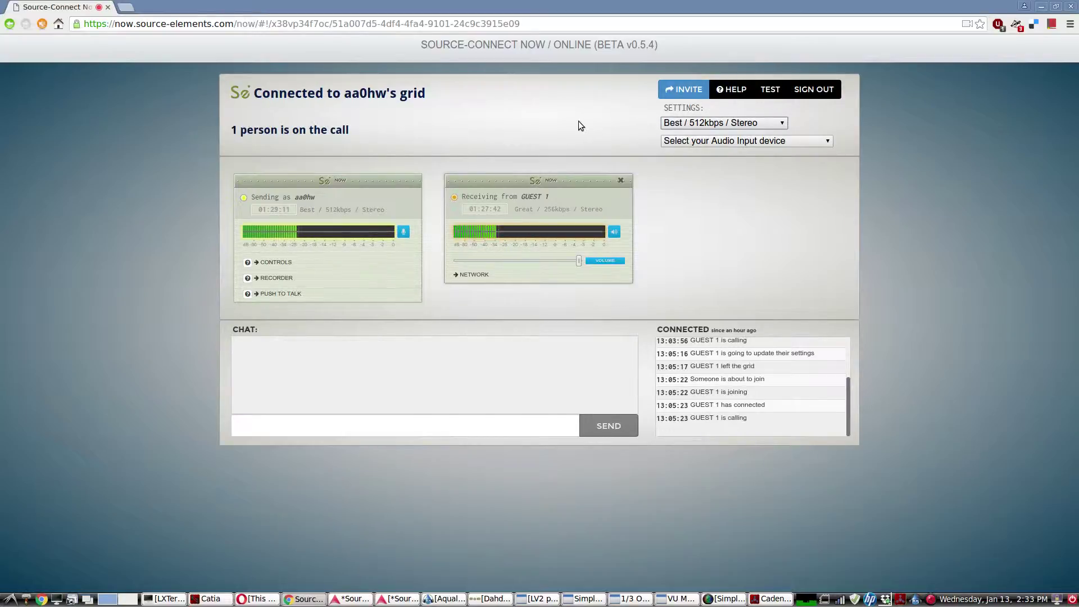
left_click(1040, 7)
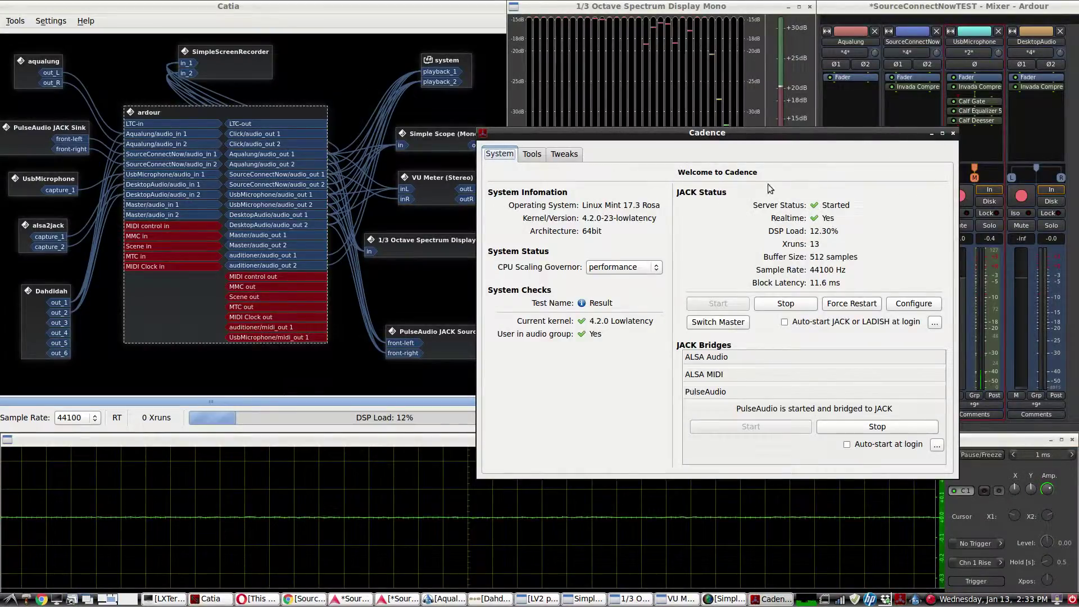
Step: Keep the CPU scaling governor on performance and minimise Cadence
left_click(655, 268)
left_click(655, 268)
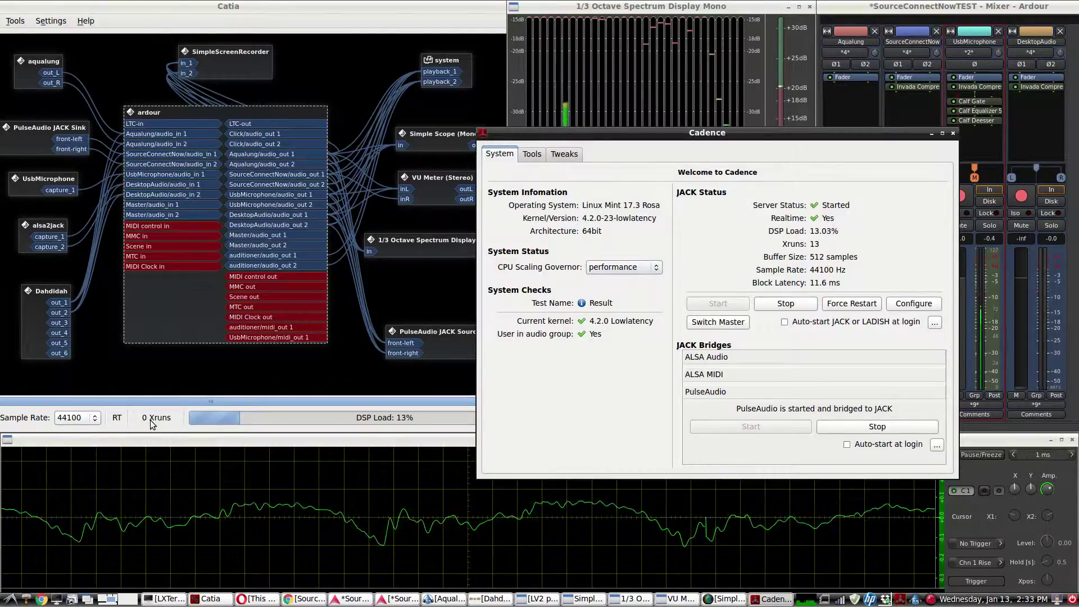
left_click(930, 133)
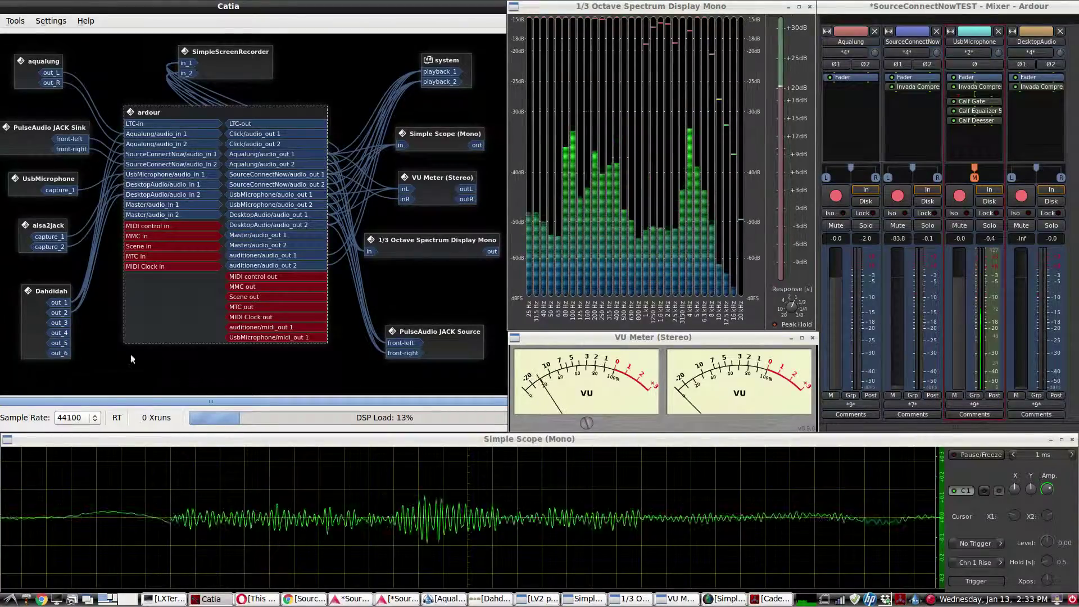
Step: Nudge Catia's alsa2jack box about 5 pixels right, select the ardour box, and raise SimpleScreenRecorder
left_click(61, 226)
left_click_drag(60, 226, 63, 226)
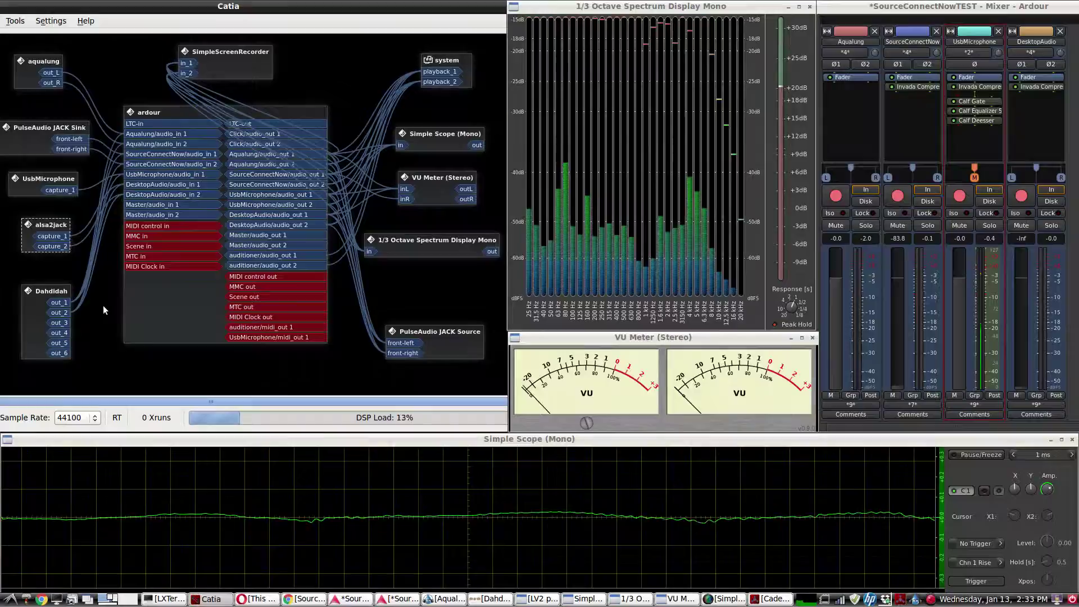
left_click_drag(103, 305, 212, 379)
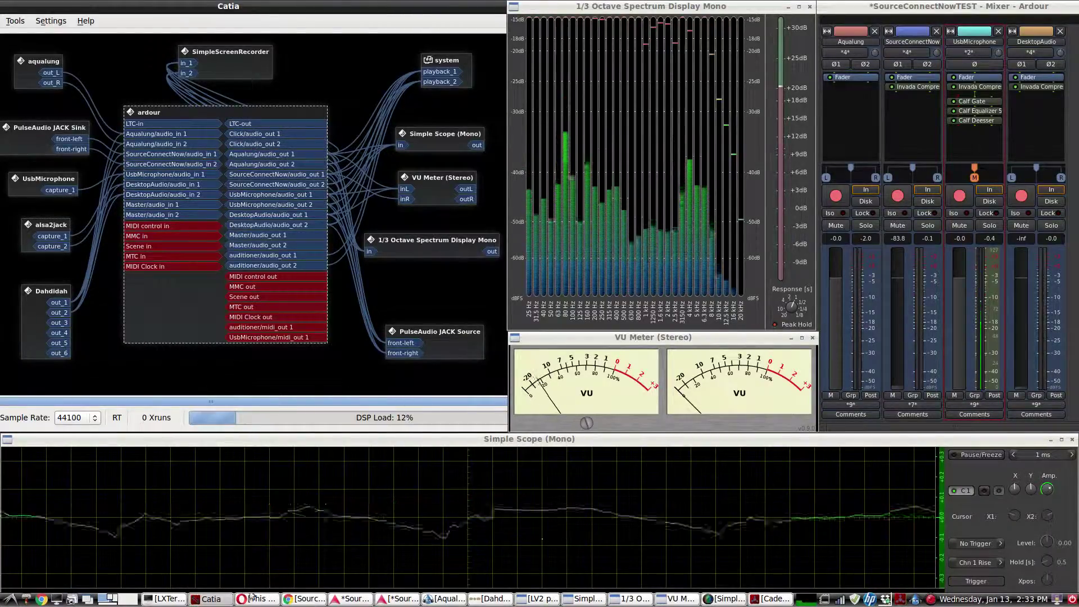
left_click(734, 597)
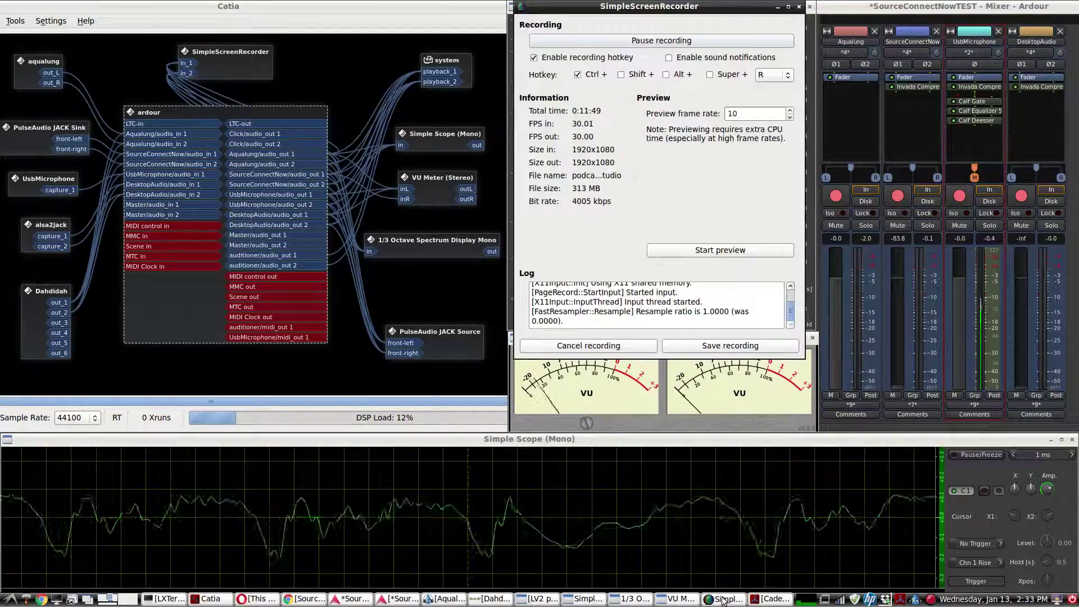